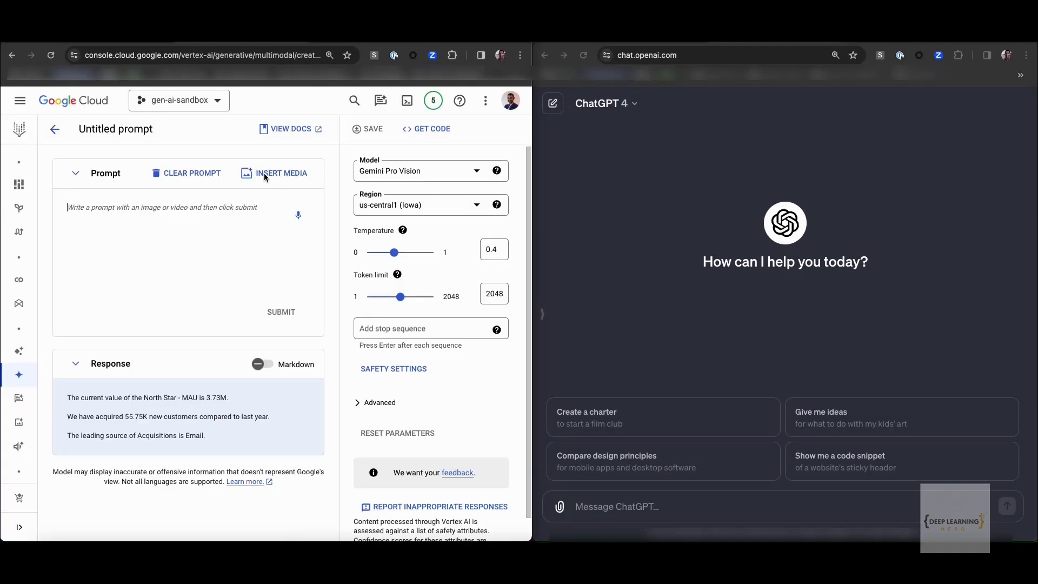
# Attach clock.png from Downloads/1_common_sense to both the Gemini prompt and the ChatGPT message
pyautogui.click(286, 171)
pyautogui.click(274, 172)
pyautogui.click(274, 188)
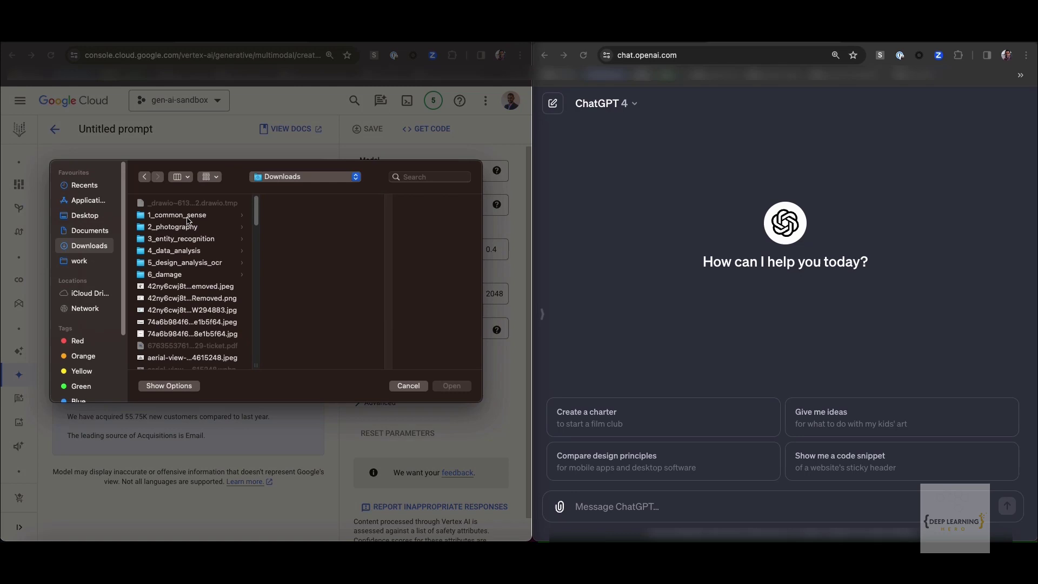
pyautogui.click(210, 215)
pyautogui.doubleClick(289, 204)
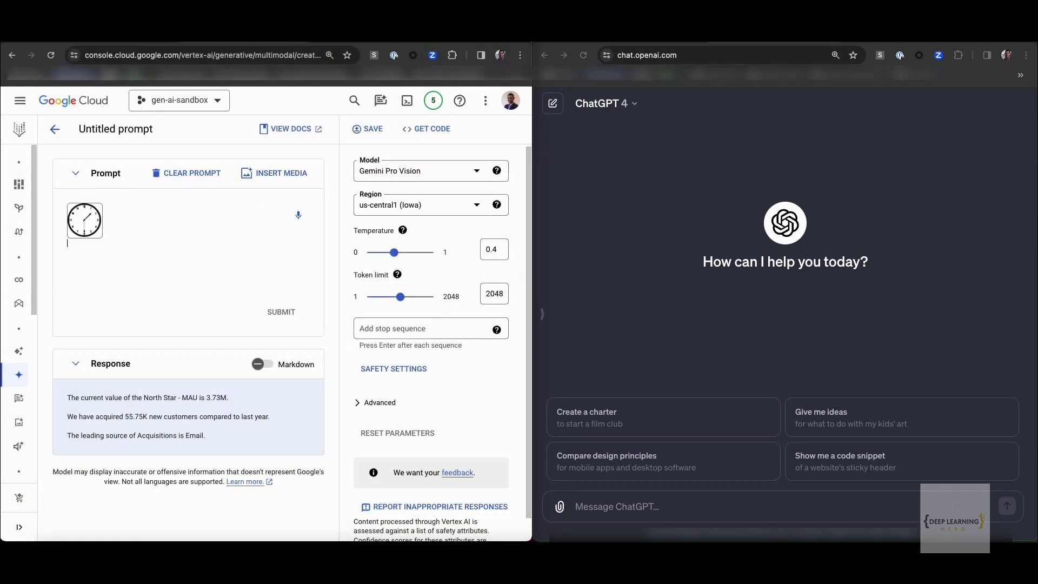
pyautogui.moveTo(84, 220); pyautogui.dragTo(600, 502)
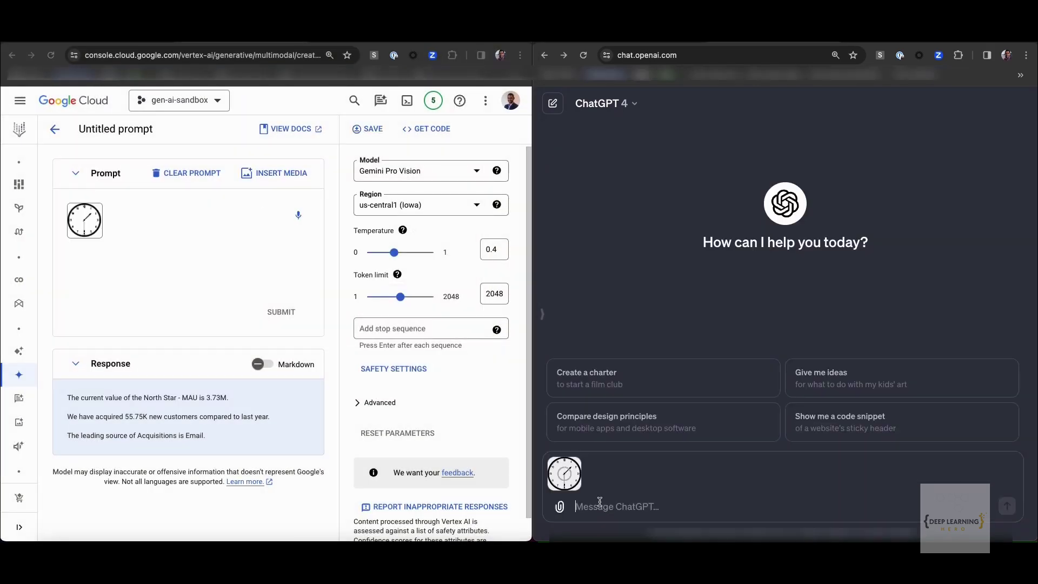
pyautogui.click(97, 265)
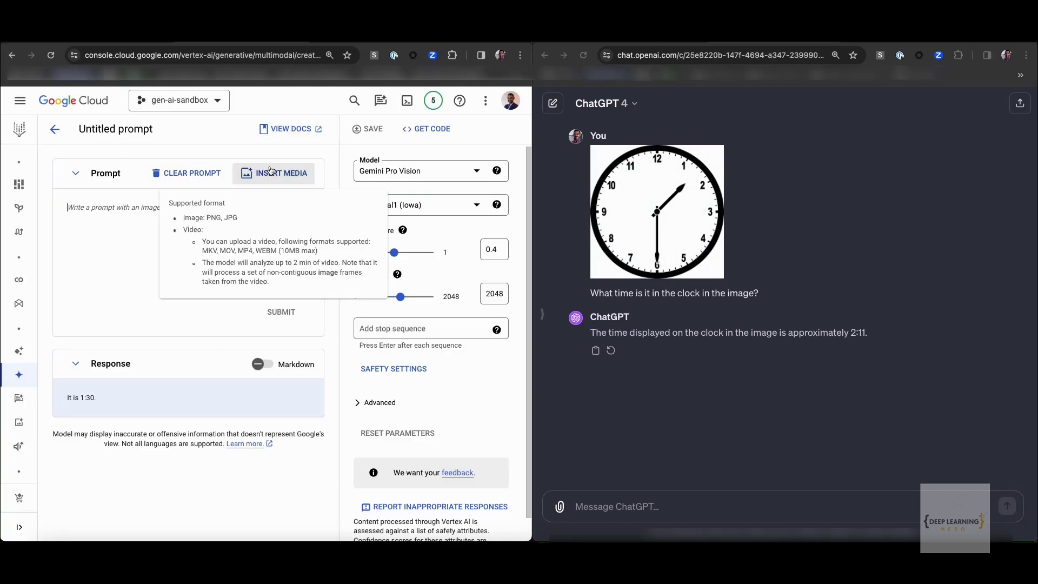
# Attach the fruit photo to both the Gemini prompt and the ChatGPT message
pyautogui.click(276, 173)
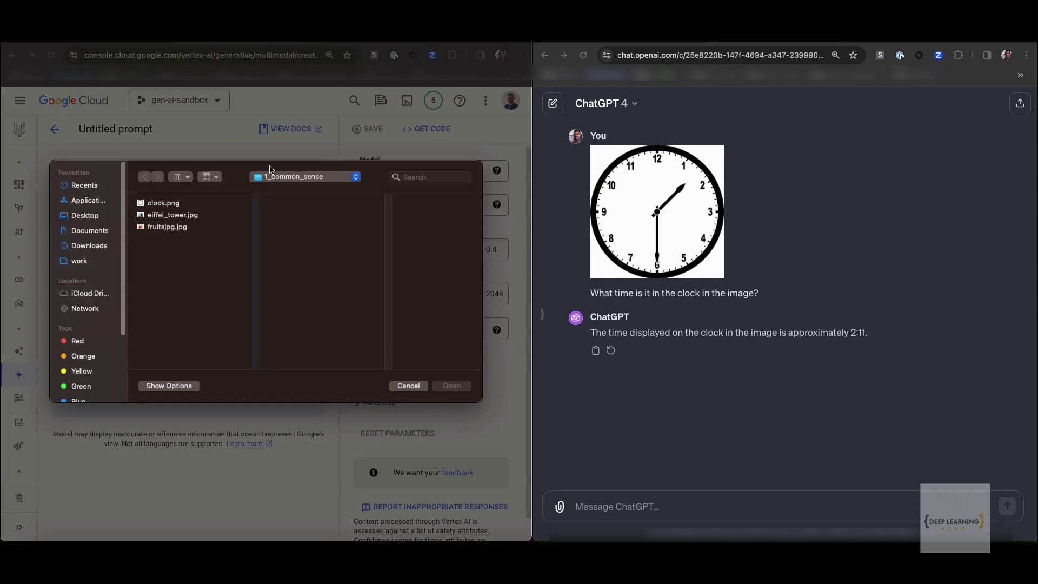
pyautogui.doubleClick(166, 227)
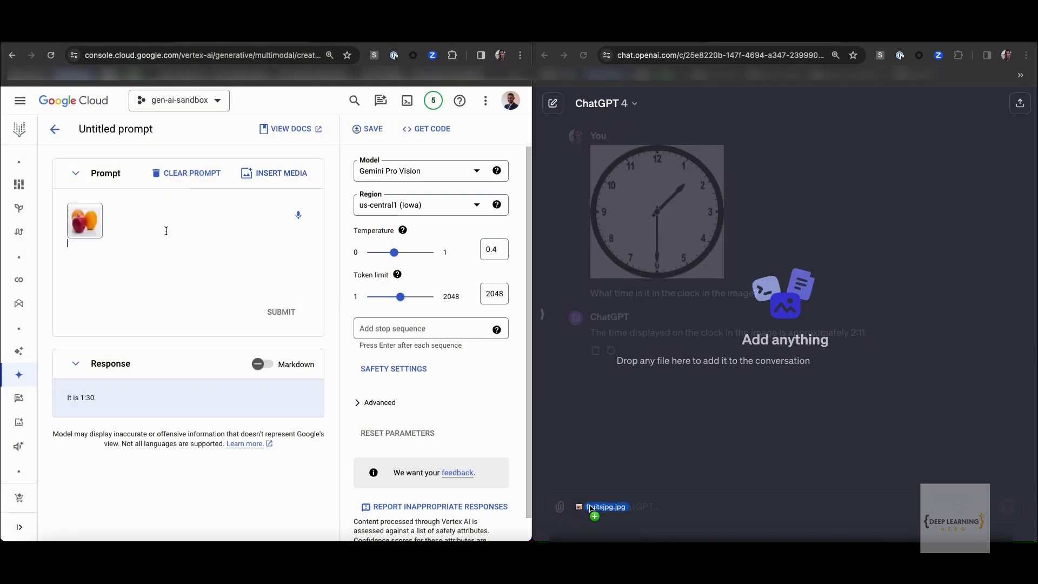
pyautogui.moveTo(581, 503); pyautogui.dragTo(573, 487)
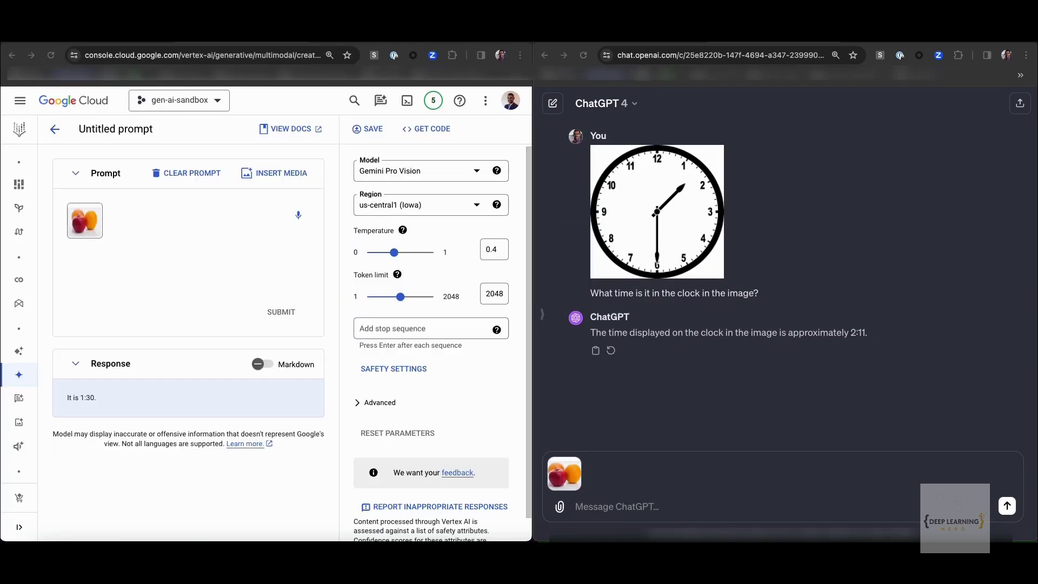
# Paste the apples and oranges counting question into both Gemini and ChatGPT
pyautogui.click(137, 261)
pyautogui.write('How many apples and oranges are in the image?')
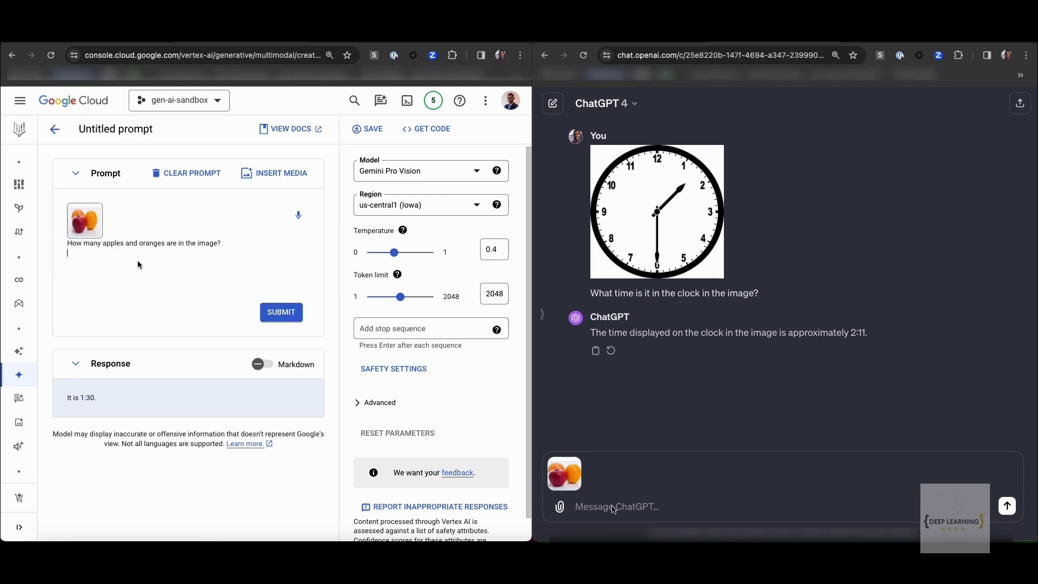
pyautogui.click(614, 508)
pyautogui.write('How many apples and oranges are in the image?')
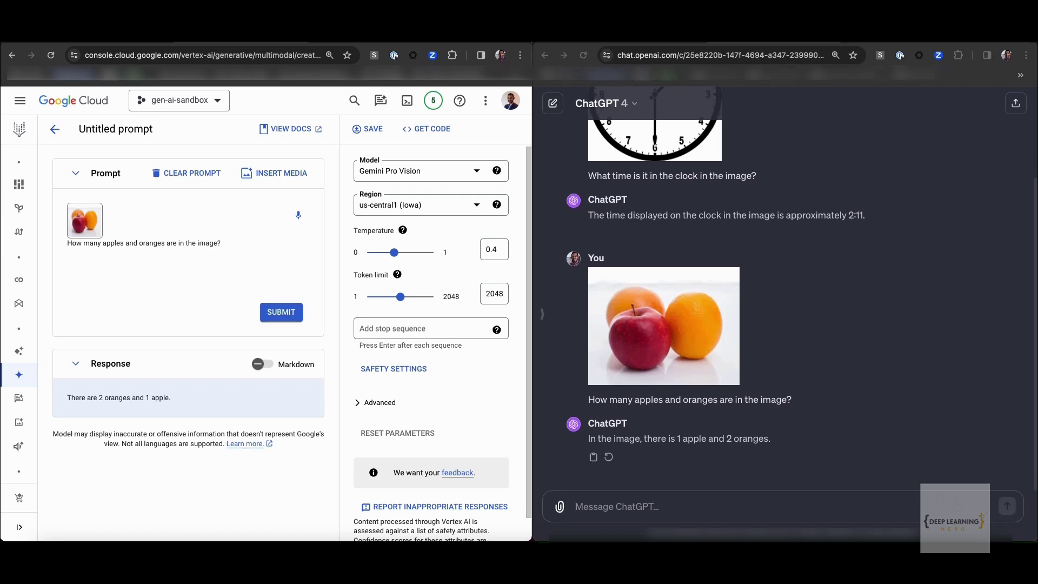
pyautogui.click(142, 250)
# Clear the Gemini prompt and attach eiffel_tower.jpg to the ChatGPT message
pyautogui.hotkey('ctrl', 'a')
pyautogui.press('BackSpace')
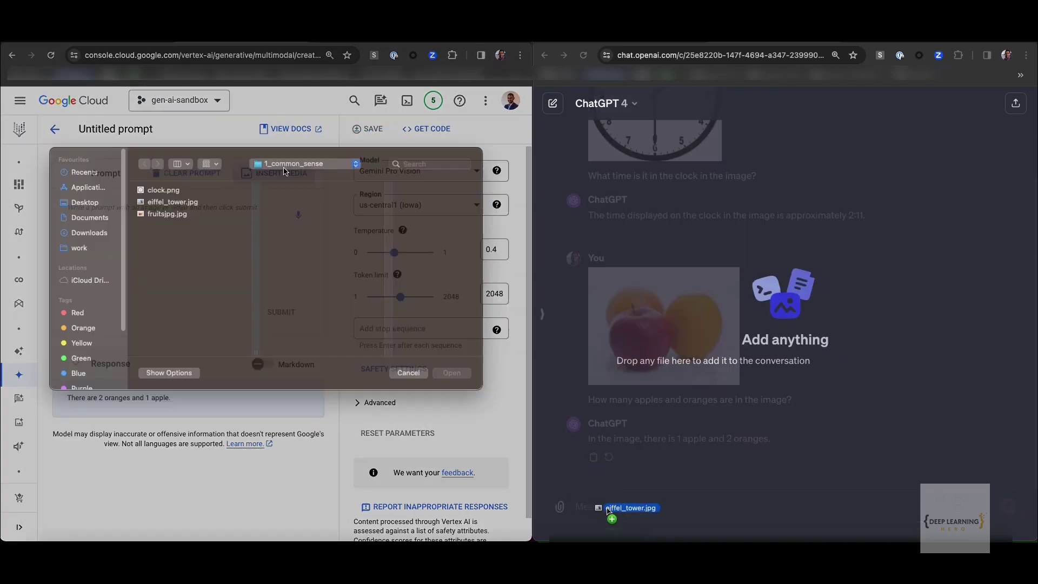
pyautogui.moveTo(608, 505); pyautogui.dragTo(607, 506)
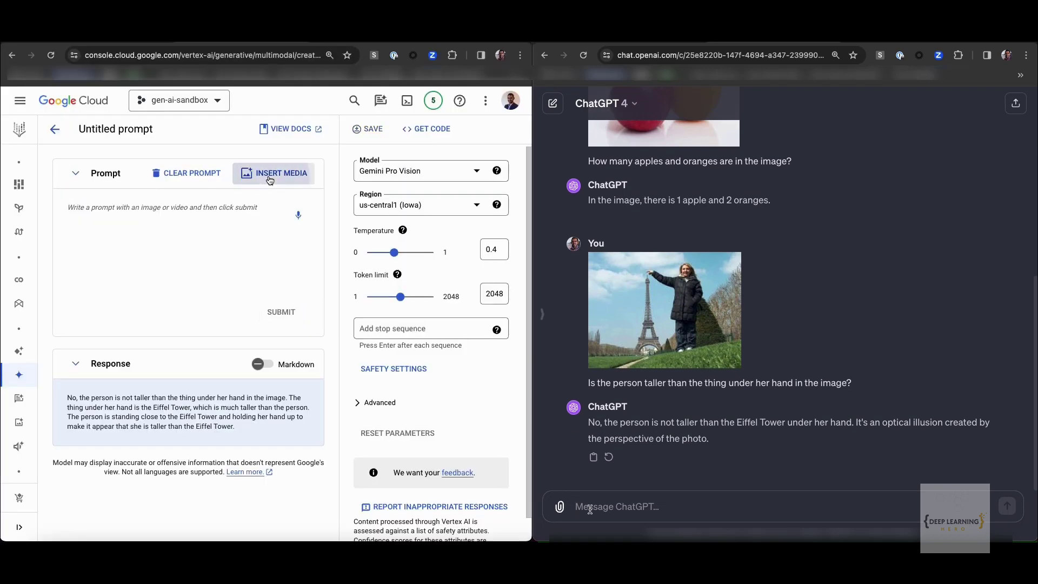
# Add over_exposed.jpg from Downloads/2_photography to both tools and paste the exposure question
pyautogui.click(273, 173)
pyautogui.click(286, 176)
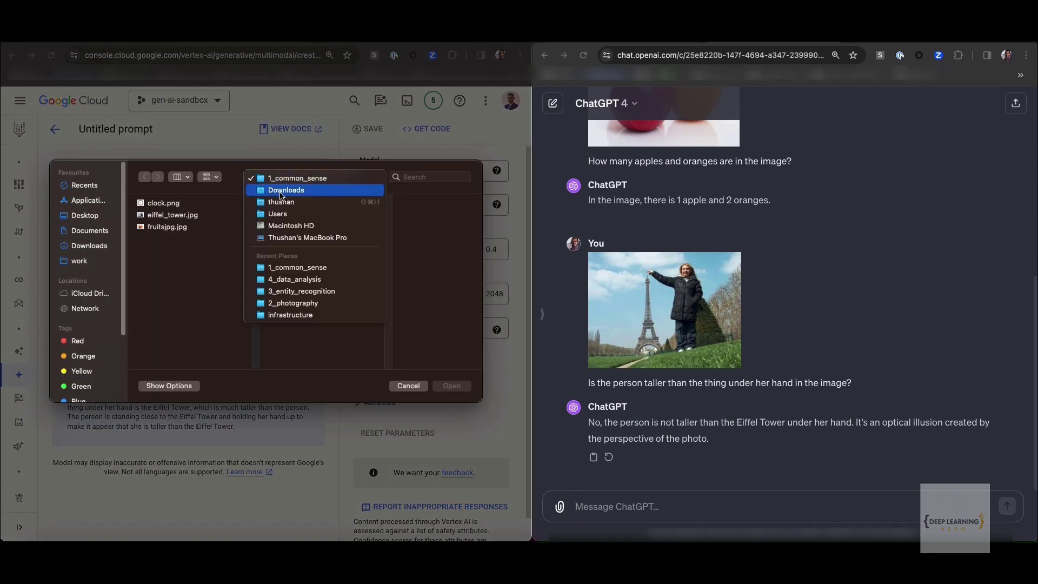
pyautogui.click(281, 194)
pyautogui.click(178, 228)
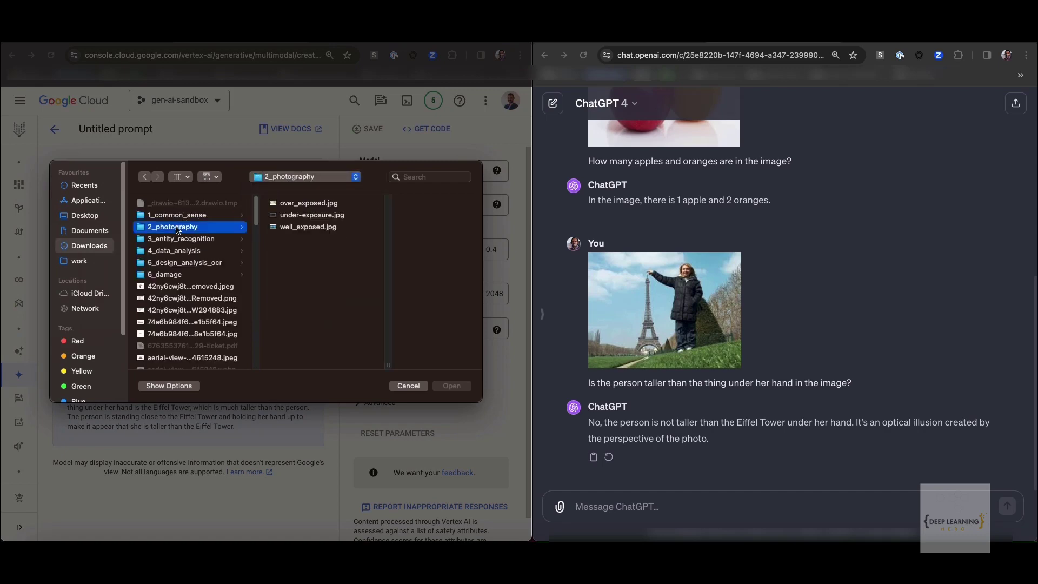
pyautogui.moveTo(306, 209); pyautogui.dragTo(563, 470)
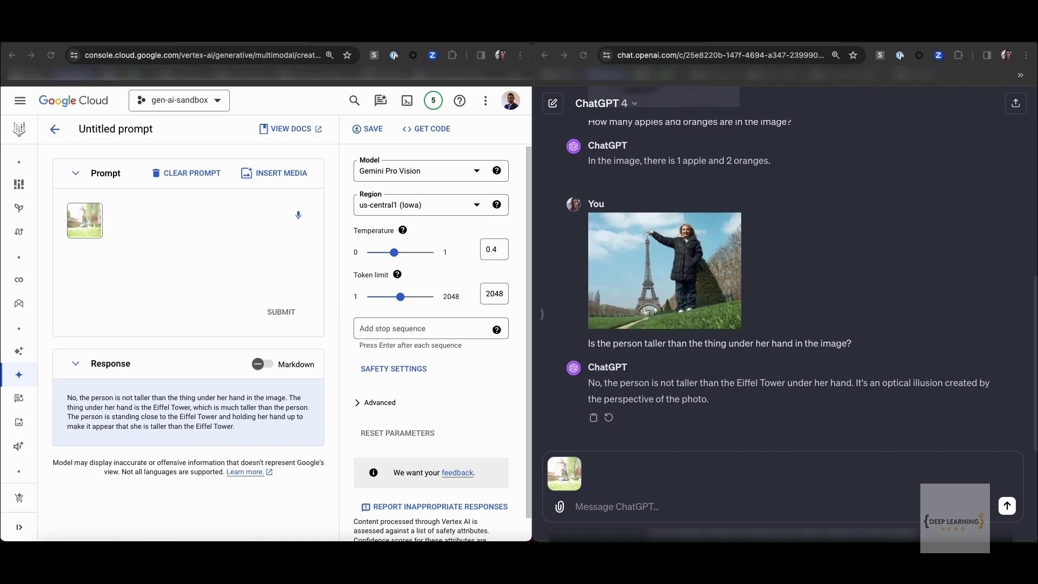
pyautogui.click(154, 263)
pyautogui.write('Is the photo over exposed or under exposed or well exposed?')
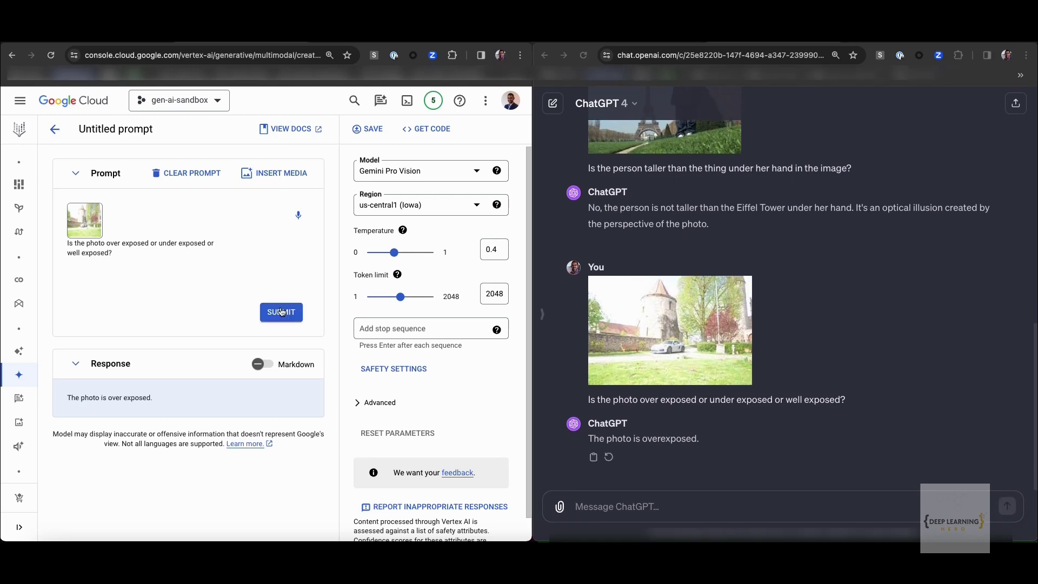
# Submit under-exposure.jpg with the exposure question in both Gemini and ChatGPT
pyautogui.moveTo(546, 401); pyautogui.dragTo(630, 523)
pyautogui.click(274, 173)
pyautogui.click(190, 215)
pyautogui.doubleClick(190, 215)
pyautogui.click(630, 508)
pyautogui.write('Is the photo over exposed or under exposed or well exposed?')
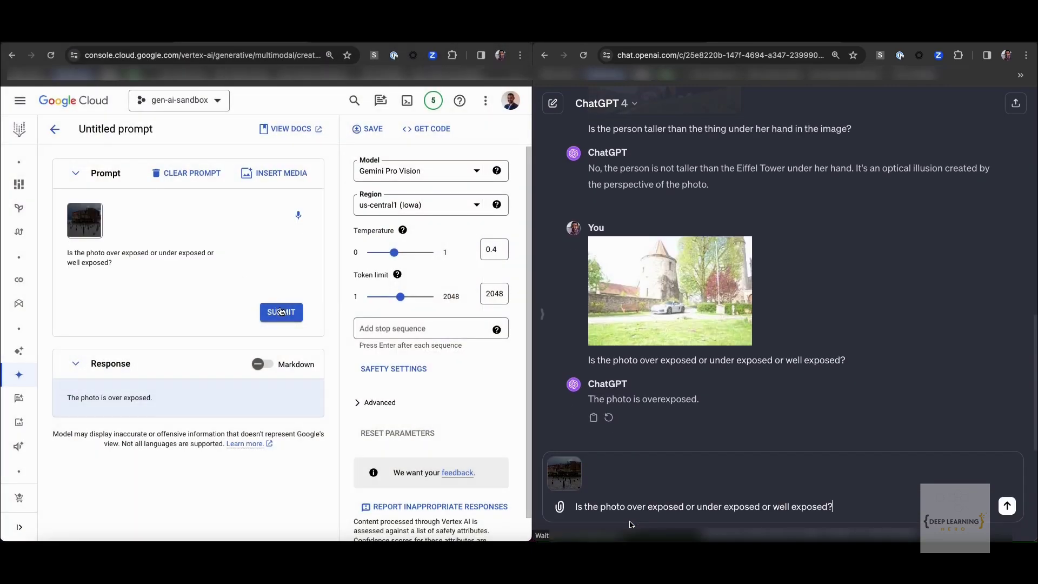
pyautogui.press('Return')
pyautogui.click(280, 312)
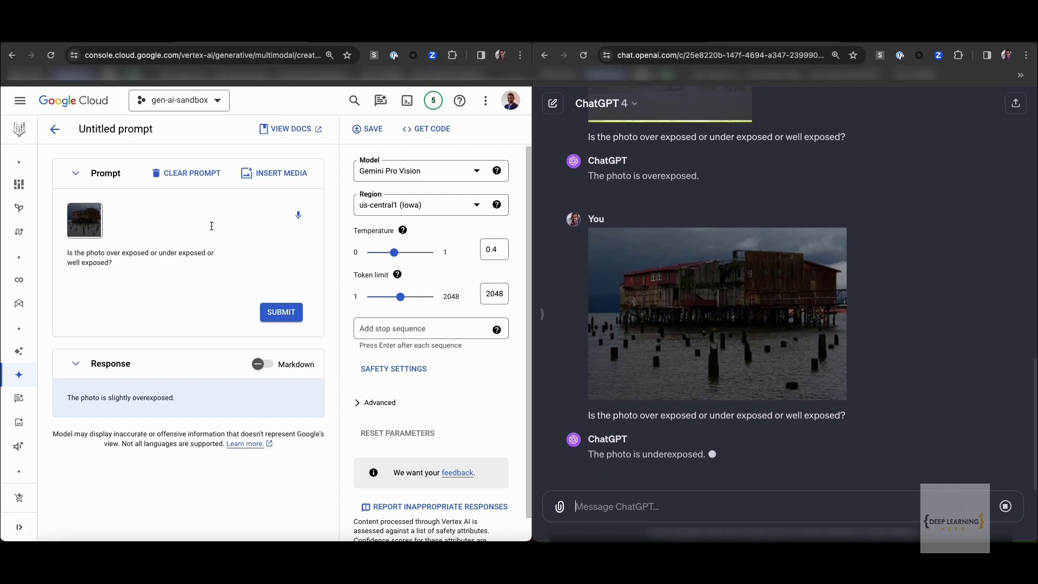
# Submit well_exposed.jpg with the exposure question in both tools, then select the Gemini prompt contents
pyautogui.click(274, 173)
pyautogui.click(251, 184)
pyautogui.moveTo(179, 227); pyautogui.dragTo(609, 504)
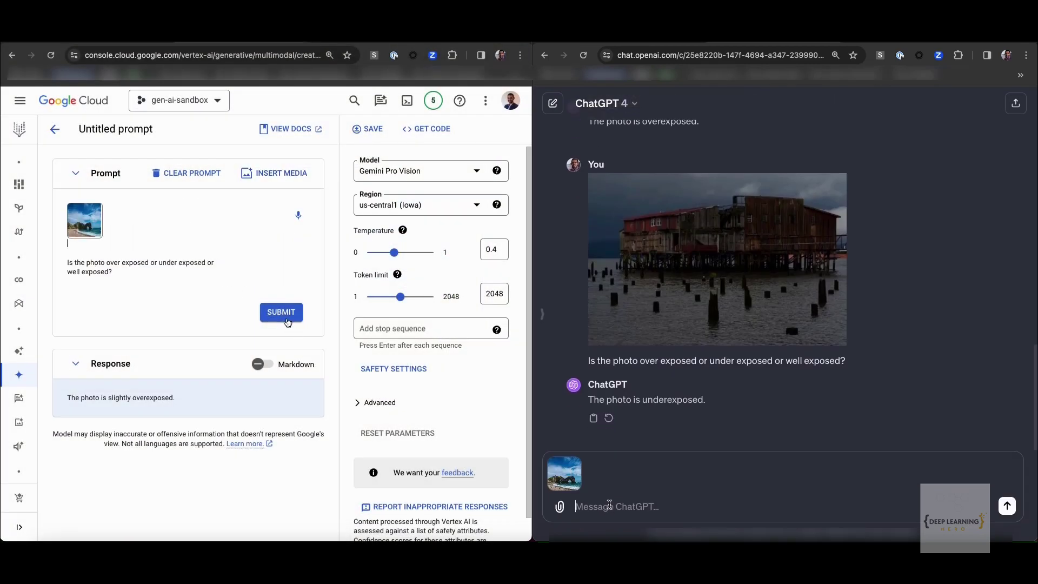
pyautogui.click(281, 312)
pyautogui.write('Is the photo over exposed or under exposed or well exposed?')
pyautogui.press('Return')
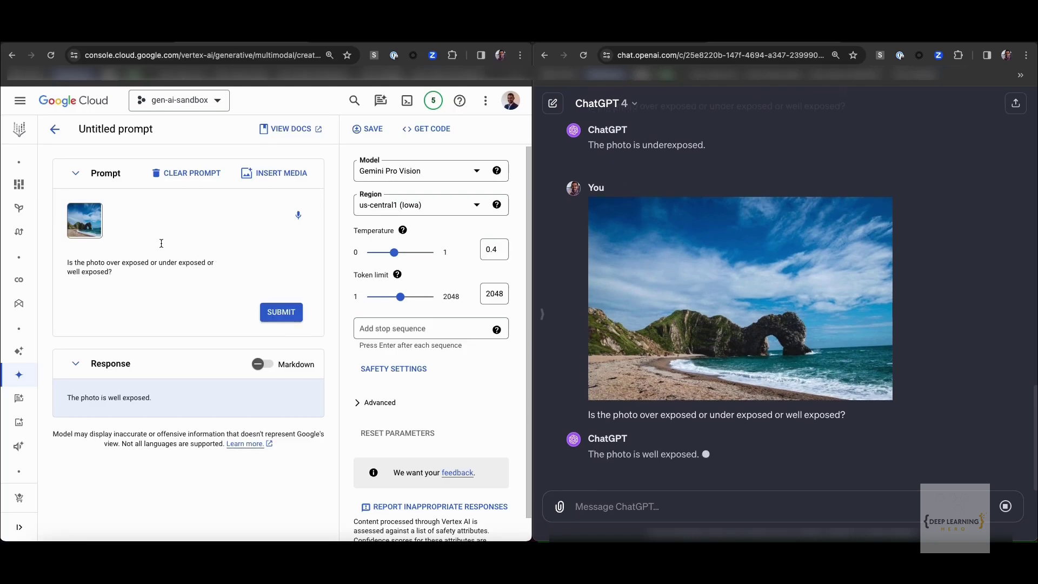
pyautogui.click(161, 246)
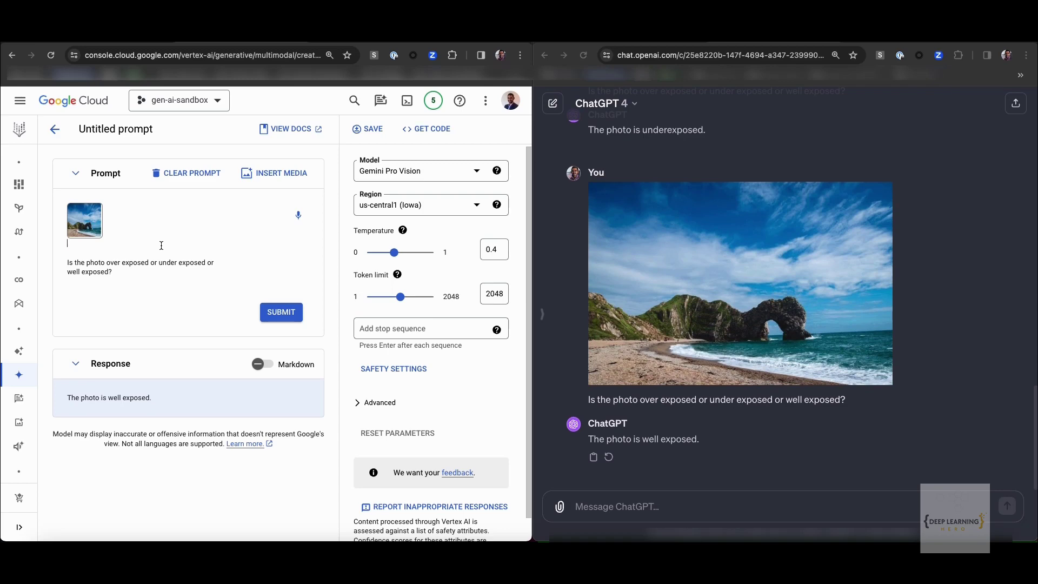
pyautogui.hotkey('ctrl', 'a')
# Clear the Gemini prompt and attach the tennis photo from 3_entity_recognition to both tools
pyautogui.press('BackSpace')
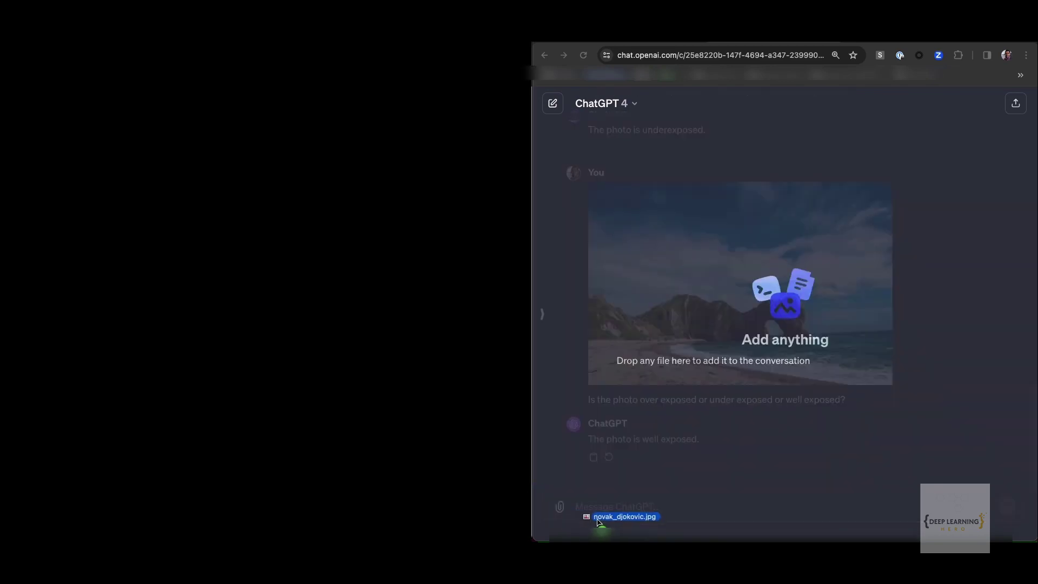
pyautogui.moveTo(584, 514); pyautogui.dragTo(593, 519)
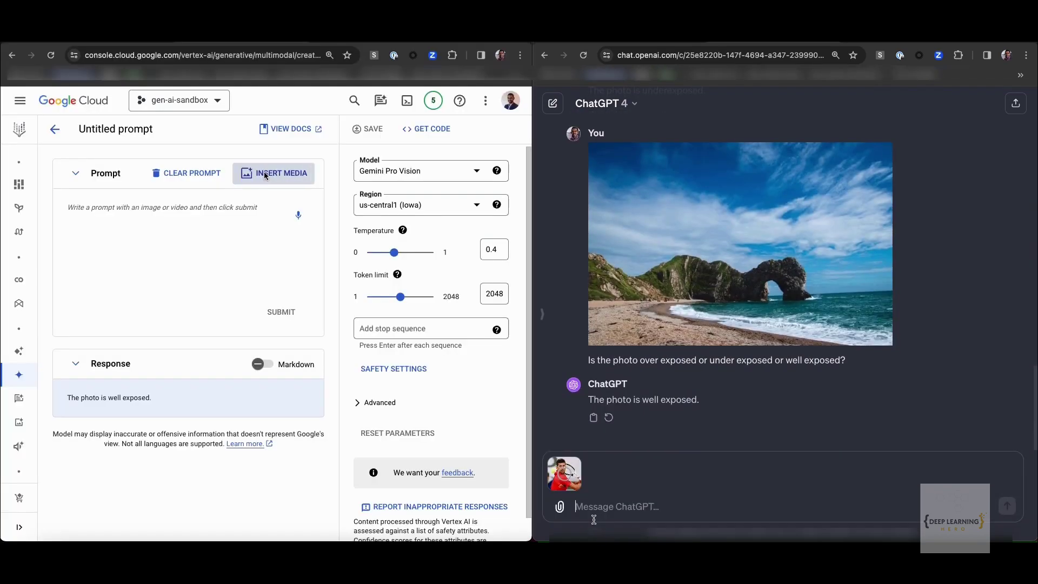
pyautogui.click(274, 173)
pyautogui.click(267, 178)
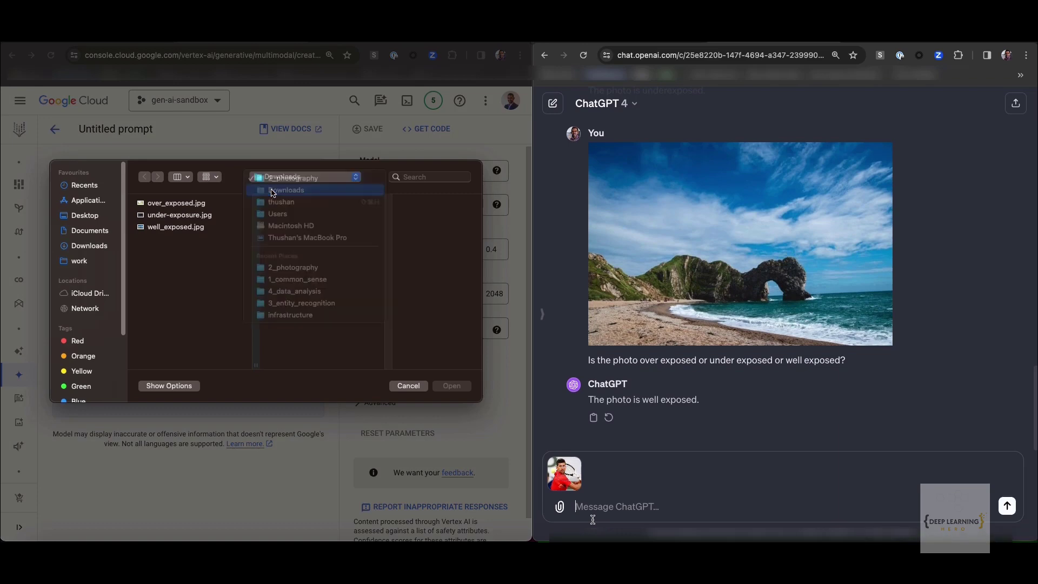
pyautogui.click(276, 190)
pyautogui.click(175, 244)
pyautogui.doubleClick(287, 204)
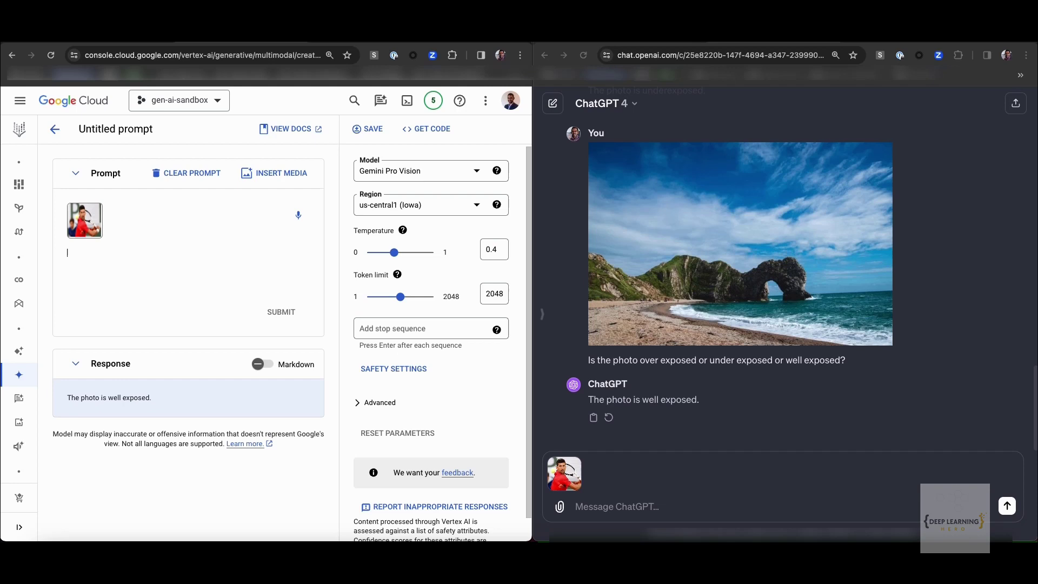
# Submit 'Write a 1 paragraph bio about this person' to both Gemini and ChatGPT
pyautogui.write('Write a 1 paragraph bio about this person')
pyautogui.click(297, 308)
pyautogui.write('Write a 1 paragraph bio about this person')
pyautogui.press('Return')
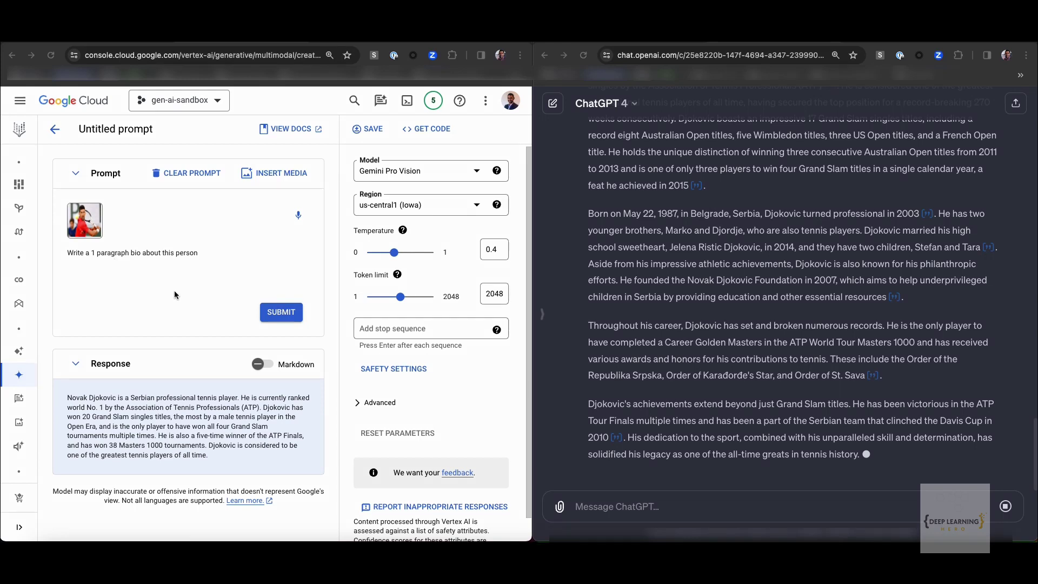
pyautogui.moveTo(202, 253); pyautogui.dragTo(35, 257)
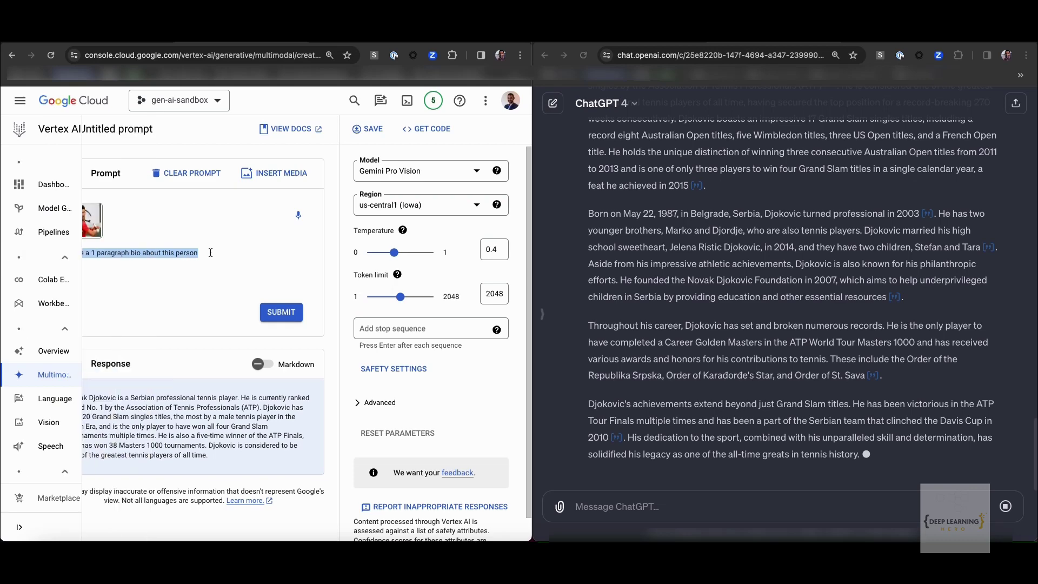
# Run a poem request about the tennis player in Gemini, review the poems, and select the prompt
pyautogui.write('Write a poem about this person')
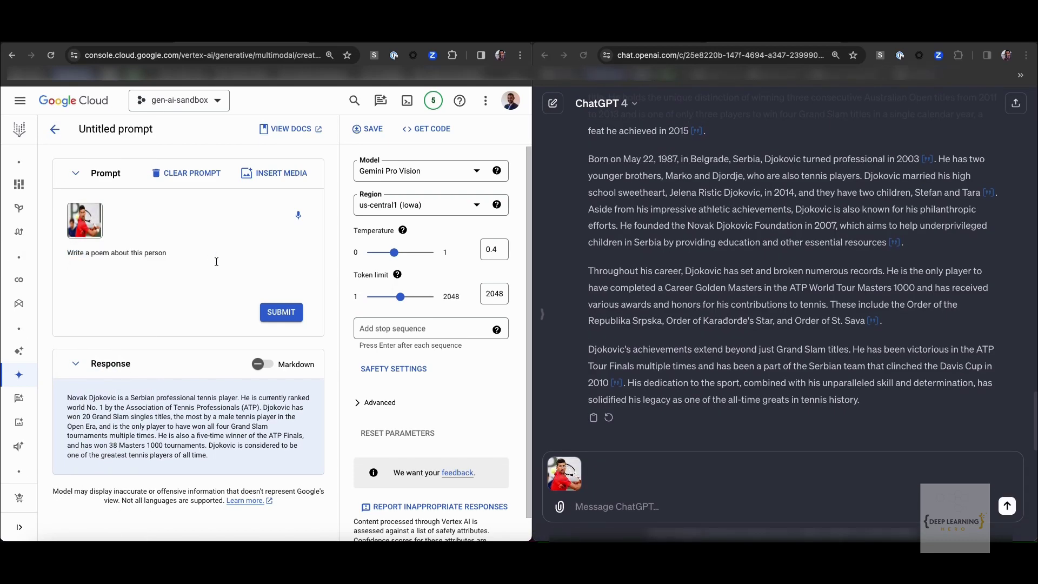
pyautogui.click(281, 312)
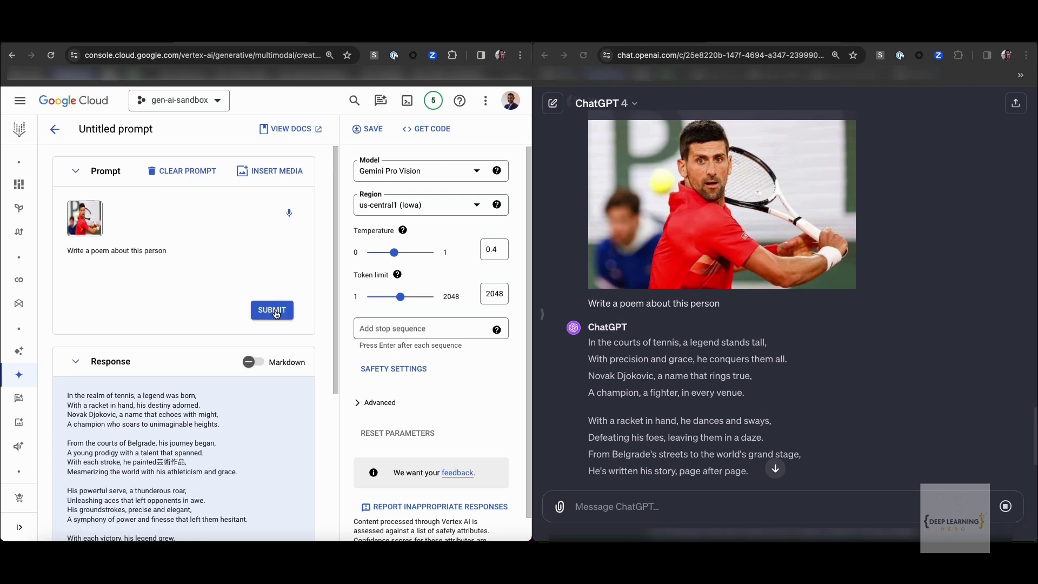
pyautogui.scroll(-2, 276, 314)
pyautogui.scroll(-5, 276, 314)
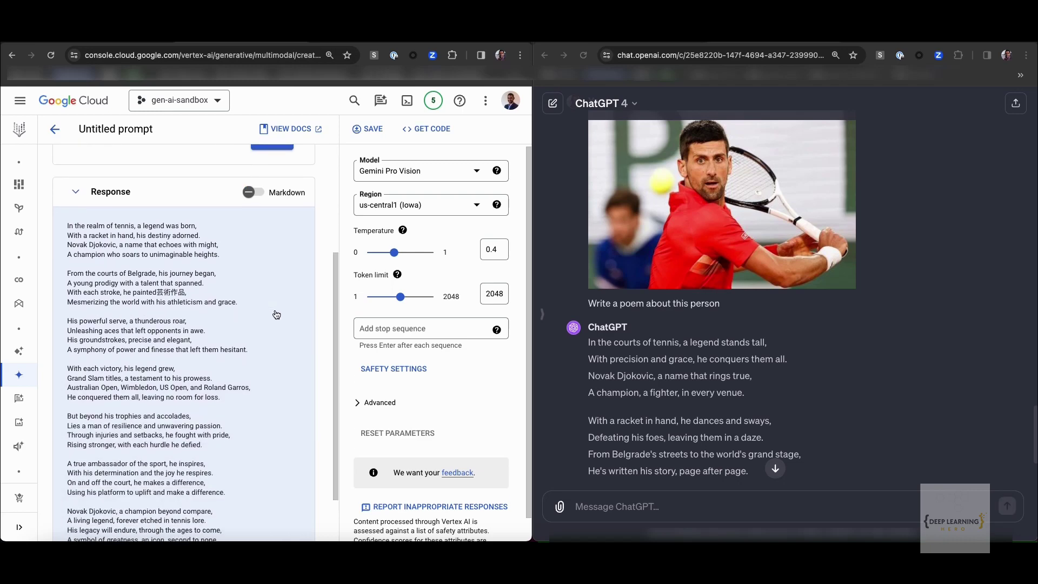
pyautogui.scroll(-1, 274, 314)
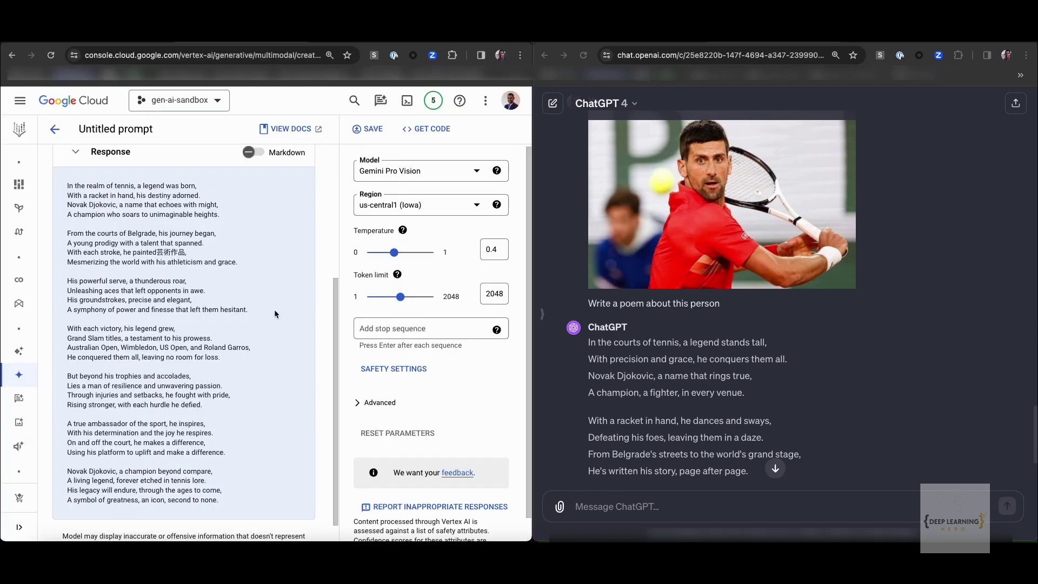
pyautogui.scroll(6, 274, 314)
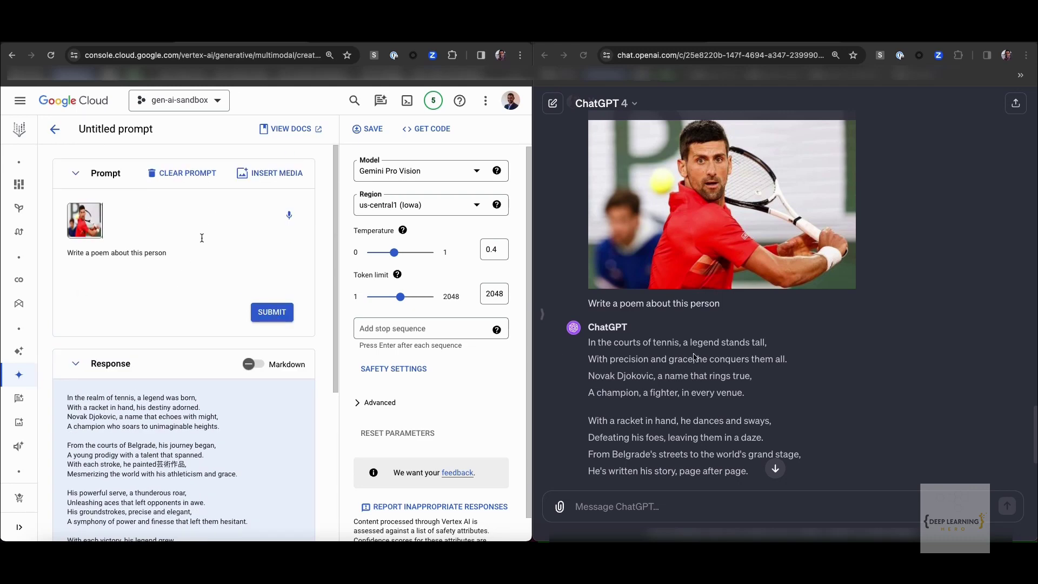
pyautogui.scroll(-5, 696, 356)
pyautogui.press('super+a')
# Clear the old prompt, add pasta_with_spinach.jpg to both tools, and paste the ingredients and recipe question
pyautogui.press('BackSpace')
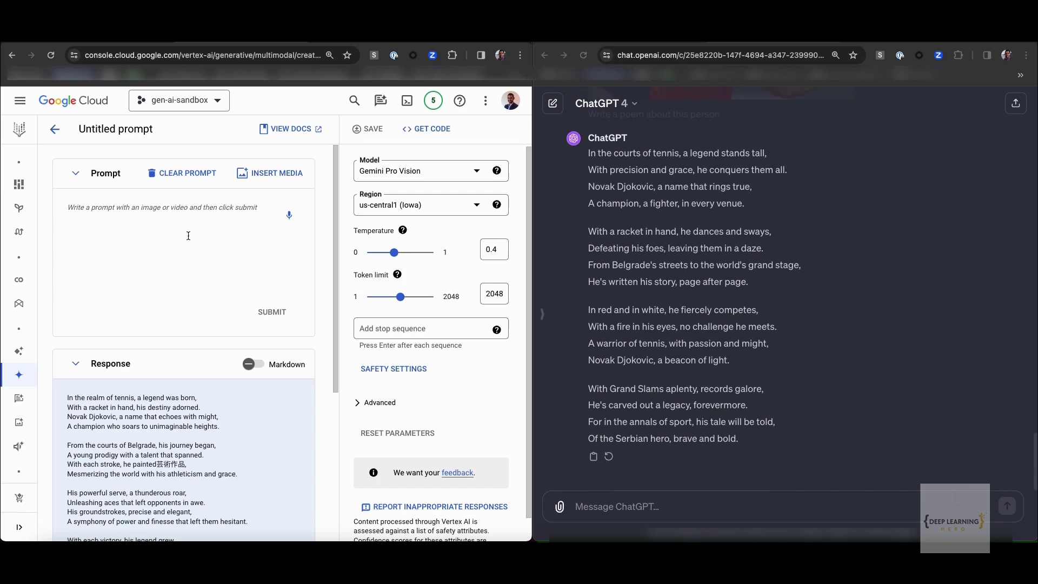
pyautogui.click(270, 173)
pyautogui.moveTo(186, 215); pyautogui.dragTo(622, 511)
pyautogui.press('Return')
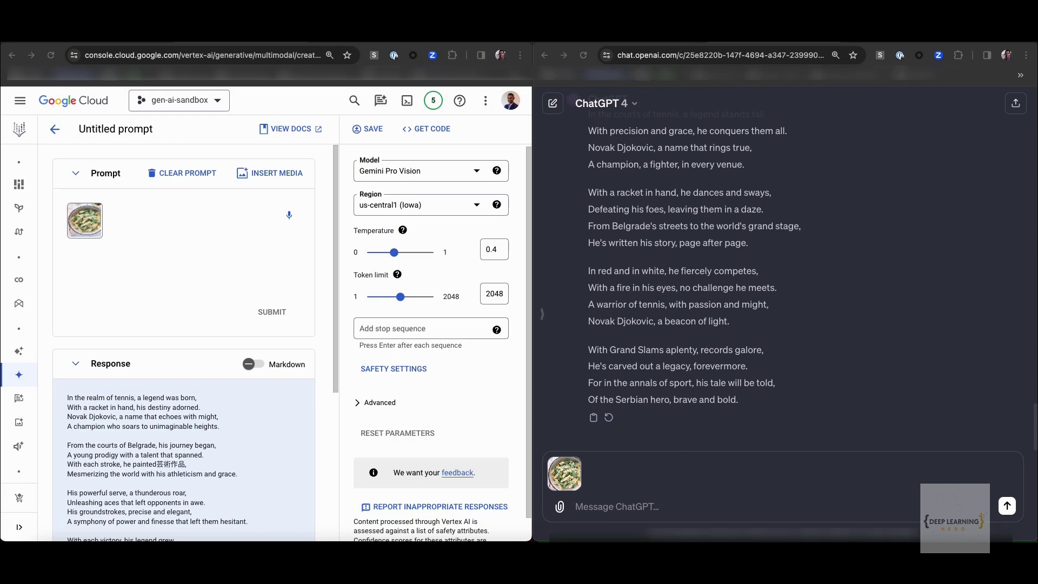
pyautogui.click(79, 281)
pyautogui.write('What are the ingredients of this dish and give me step by step guide to make this dish')
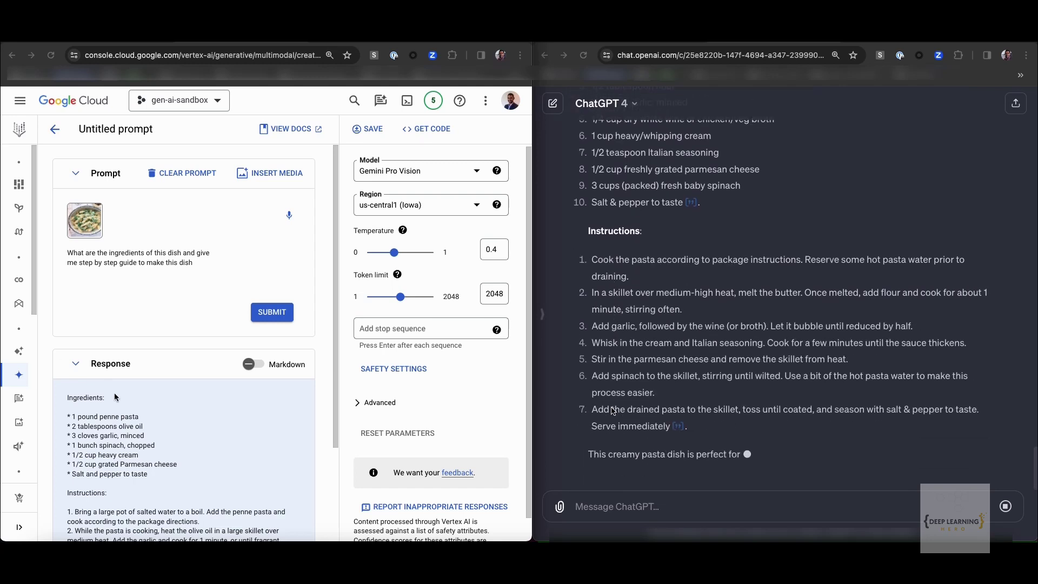
pyautogui.scroll(-3, 156, 385)
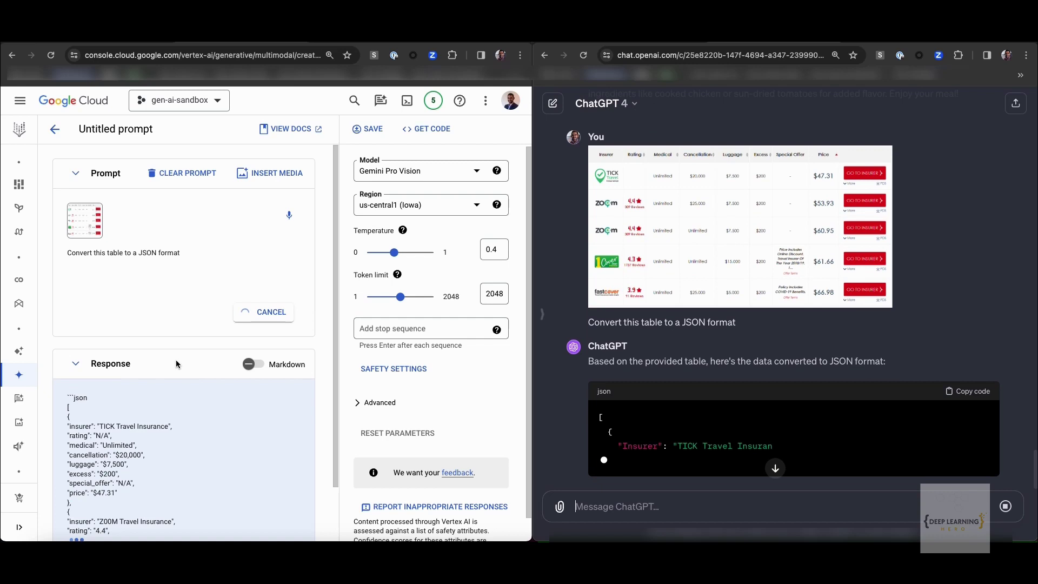
# Review the travel insurance JSON output, then delete the table image and request from the Gemini prompt
pyautogui.scroll(-5, 175, 363)
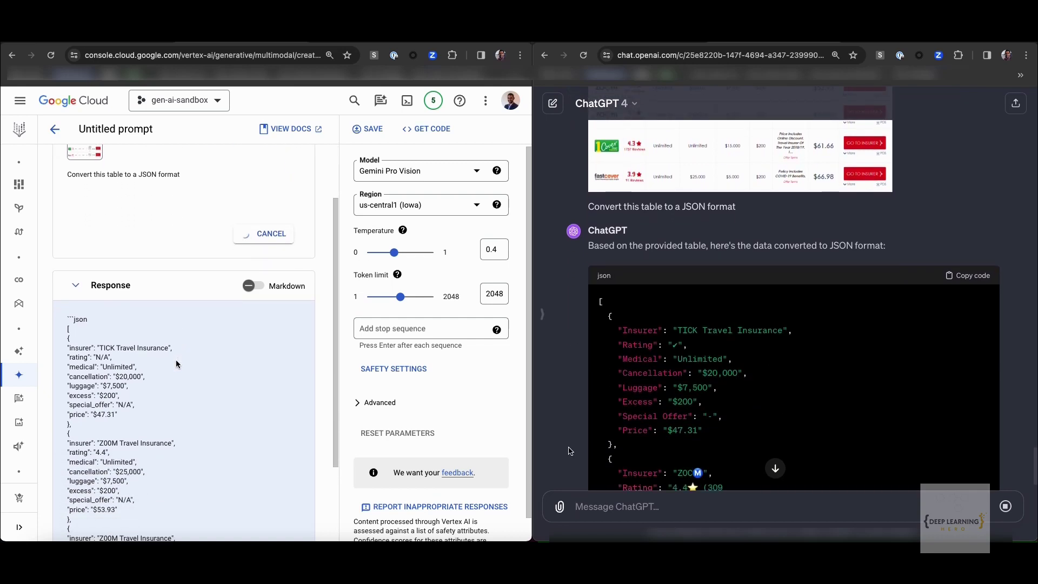
pyautogui.scroll(-3, 176, 363)
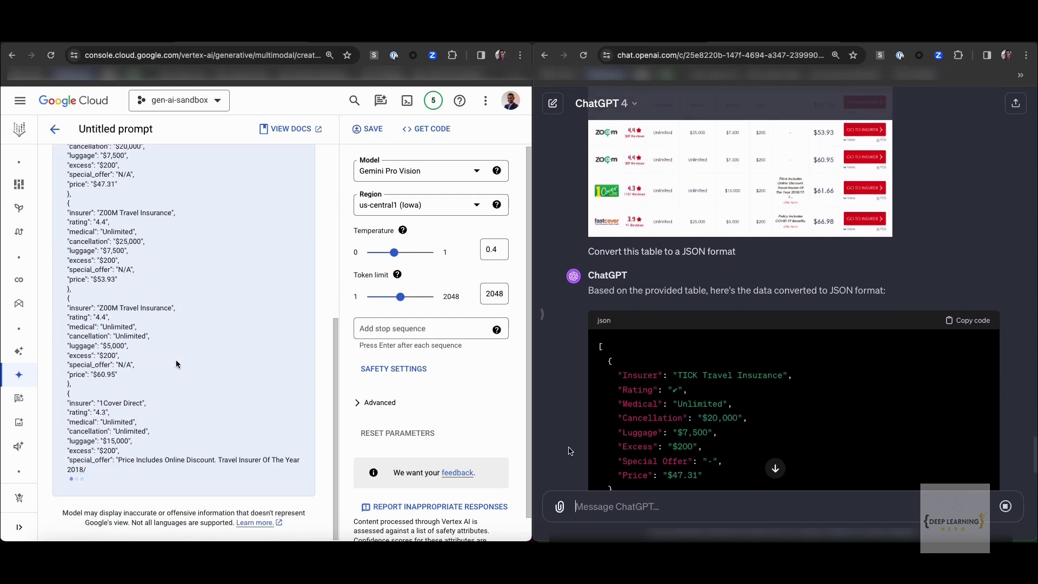
pyautogui.scroll(-2, 176, 363)
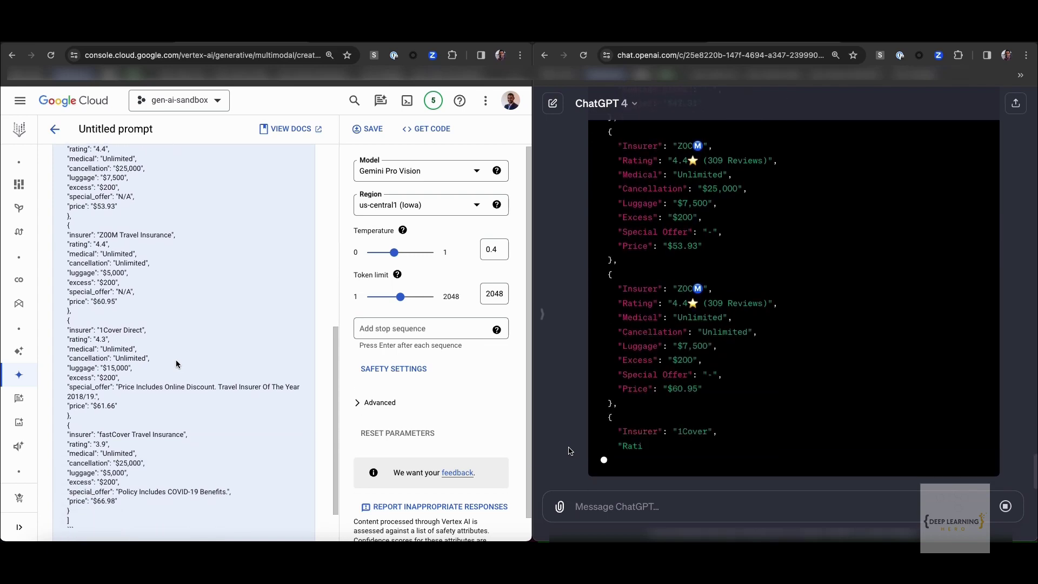
pyautogui.scroll(4, 176, 363)
pyautogui.scroll(4, 176, 363)
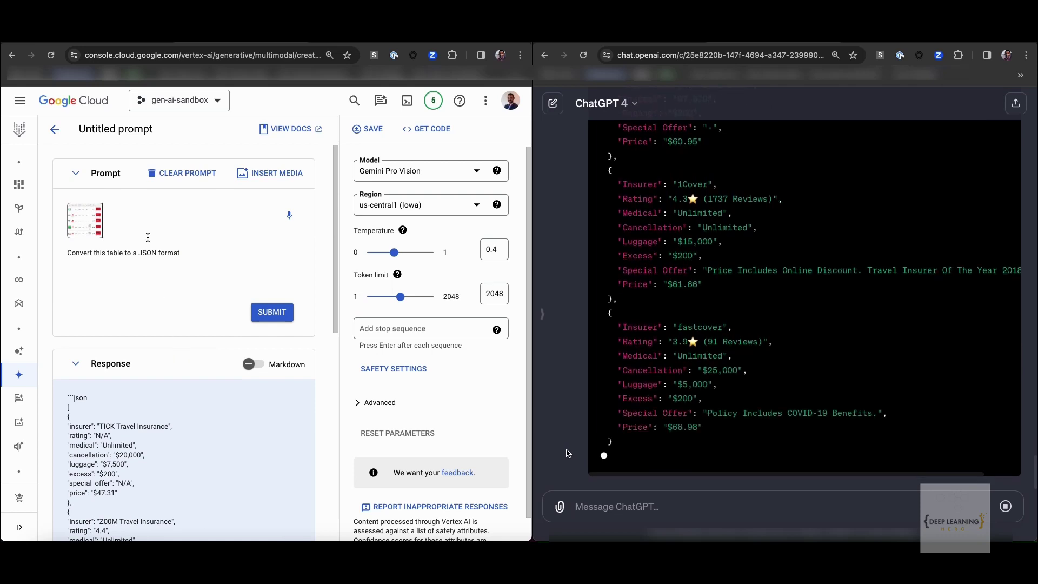
pyautogui.click(147, 239)
pyautogui.hotkey('ctrl', 'a')
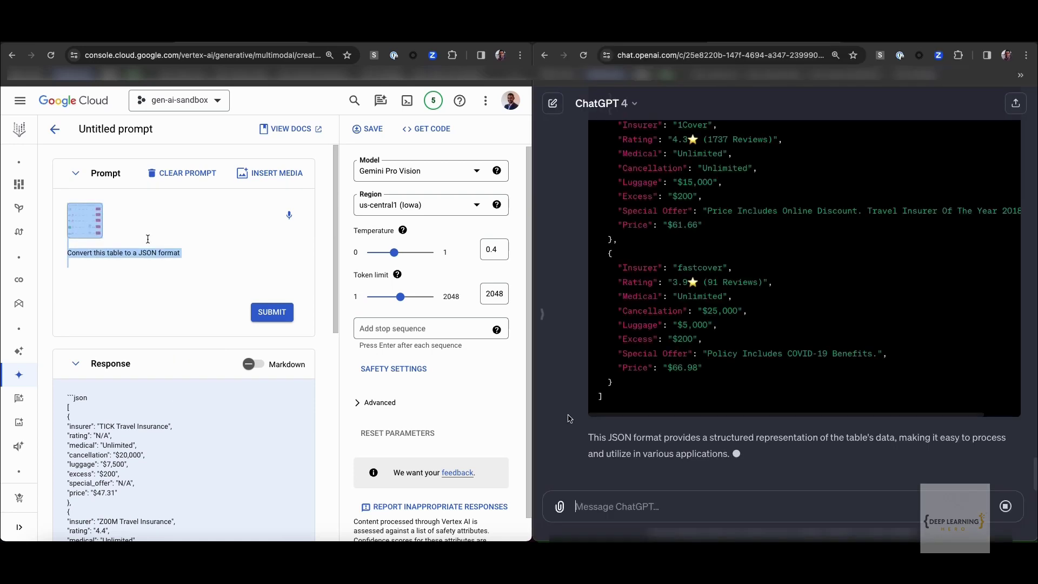
pyautogui.press('BackSpace')
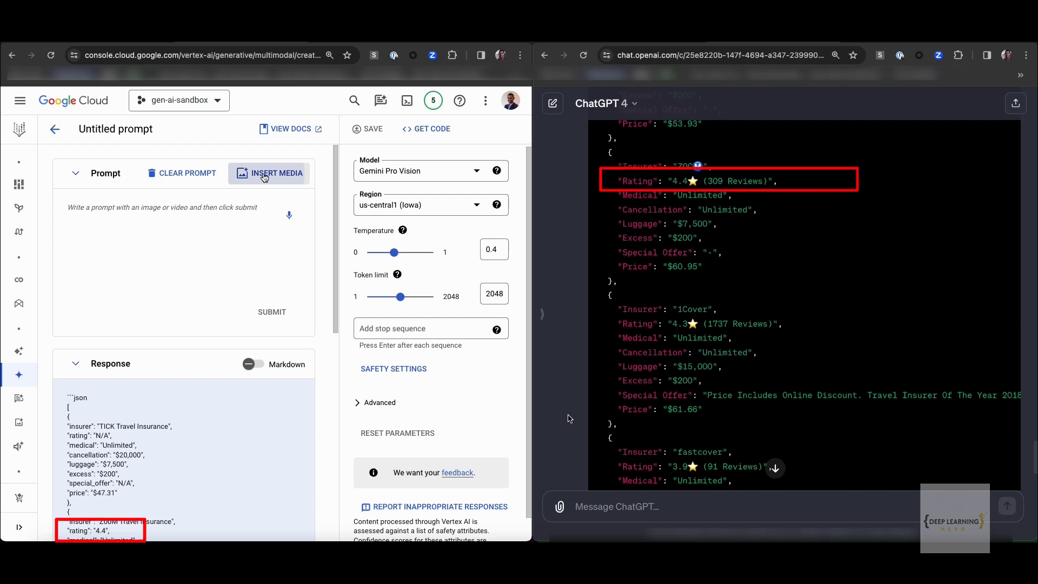
# Insert the internet-users-per-region map and paste the Switzerland percentage question below it
pyautogui.click(264, 178)
pyautogui.press('Escape')
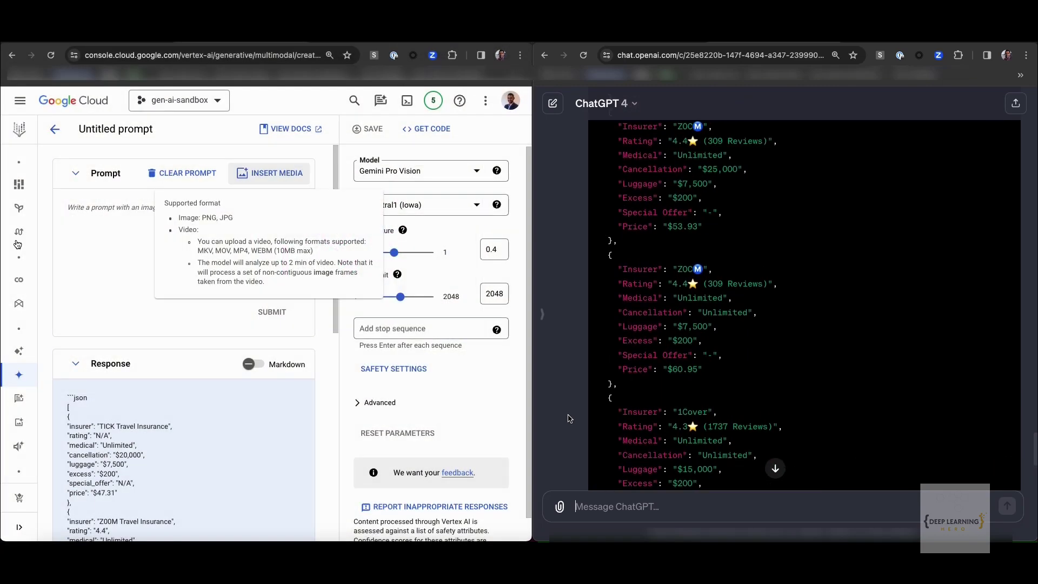
pyautogui.scroll(5, 568, 418)
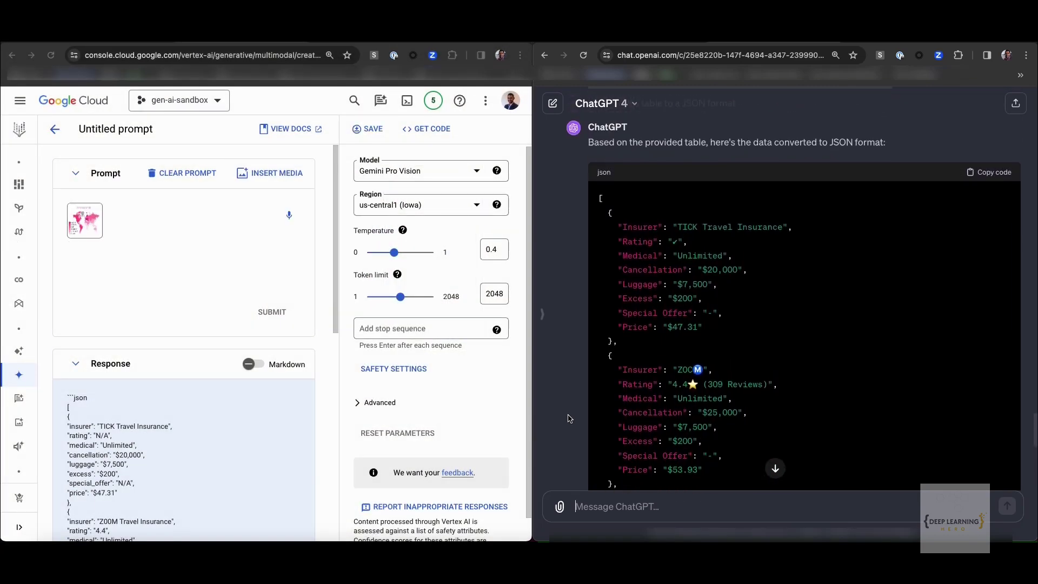
pyautogui.scroll(-10, 568, 418)
pyautogui.click(107, 272)
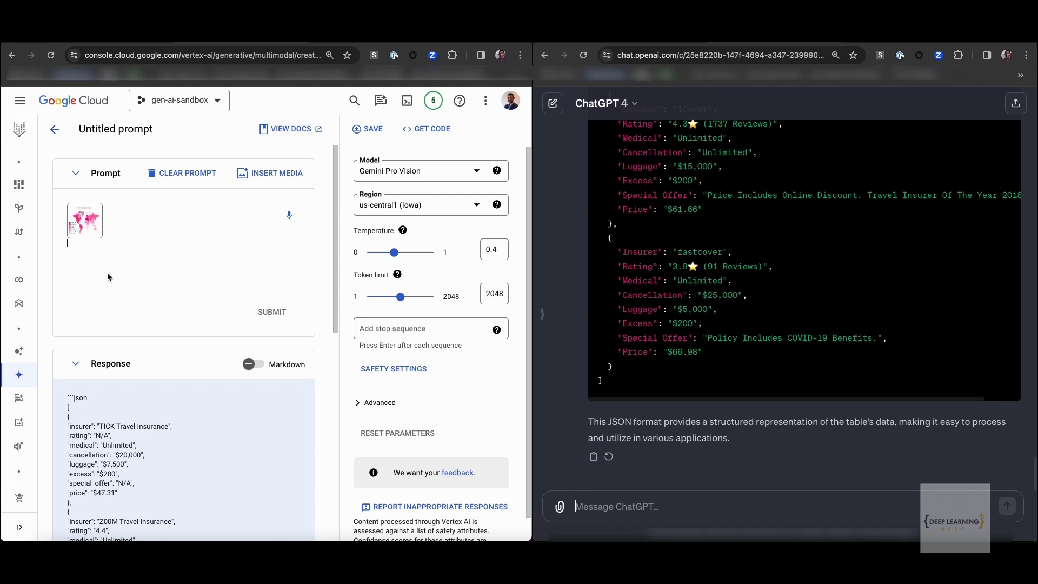
pyautogui.write("What's the percentage of internet users in Switzerland according to this image?")
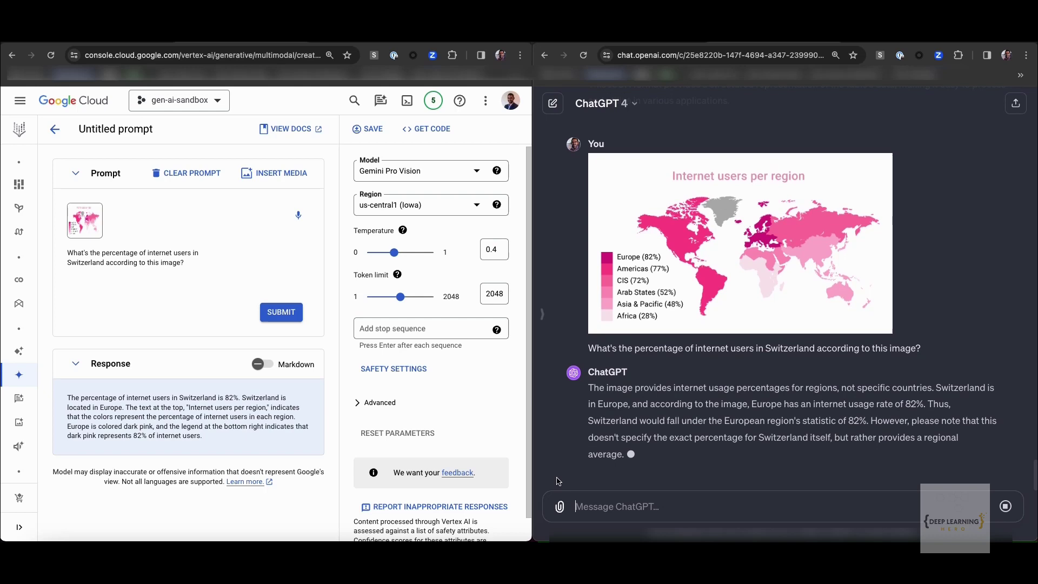
# Send the Switzerland map question in ChatGPT, then clear the map and question from Vertex's prompt
pyautogui.click(558, 482)
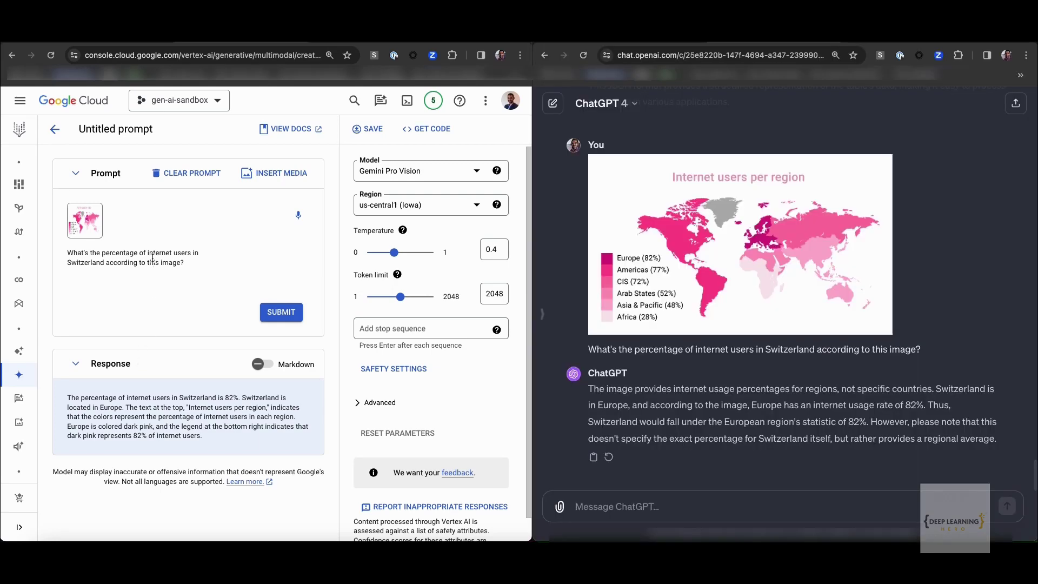
pyautogui.press('super+a')
pyautogui.press('BackSpace')
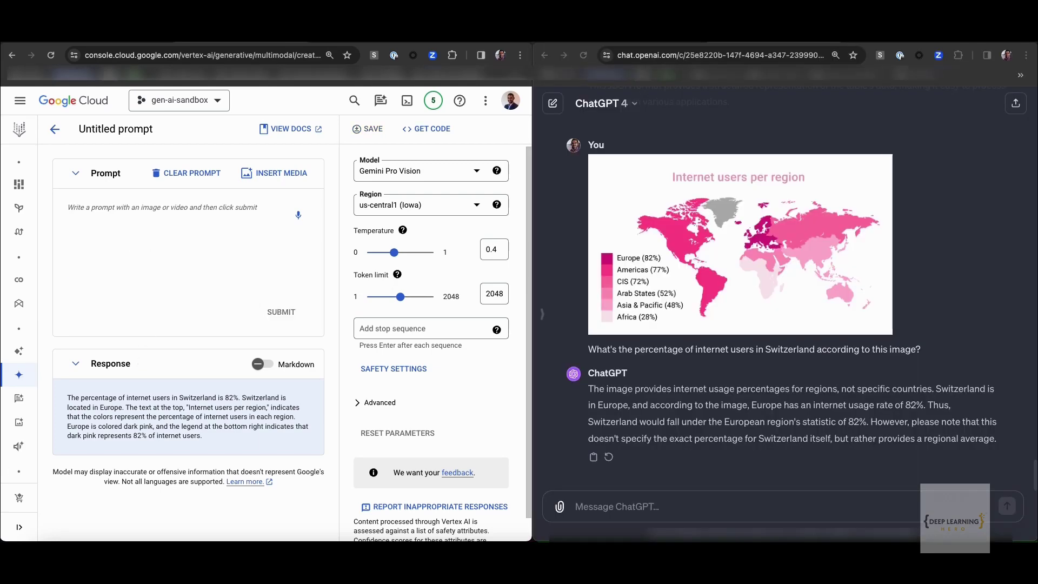
# Attach dashboard.png in ChatGPT and Vertex, paste the three dashboard questions, and submit them to Gemini
pyautogui.moveTo(547, 477); pyautogui.dragTo(565, 506)
pyautogui.click(274, 173)
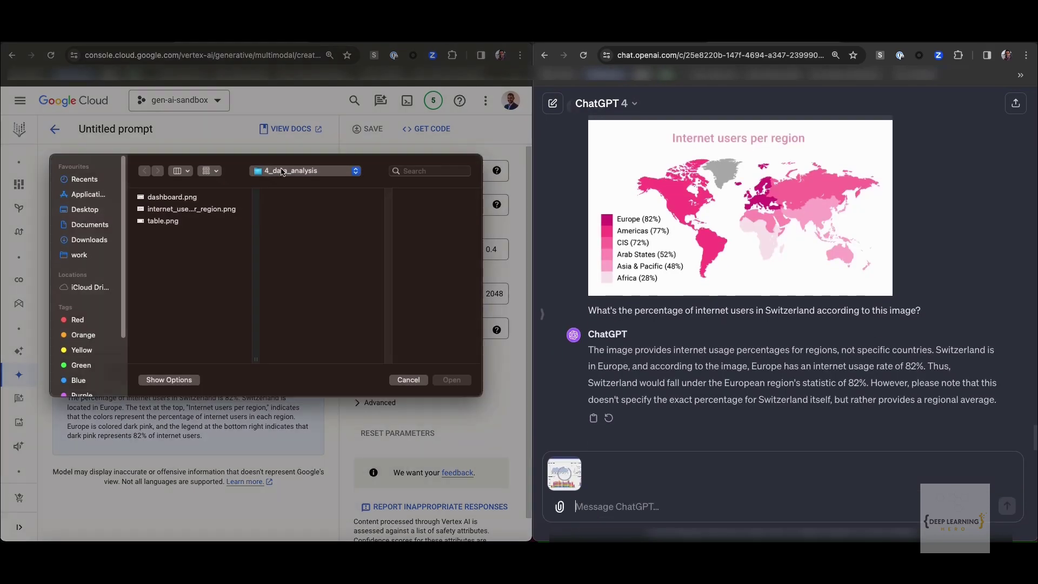
pyautogui.doubleClick(172, 197)
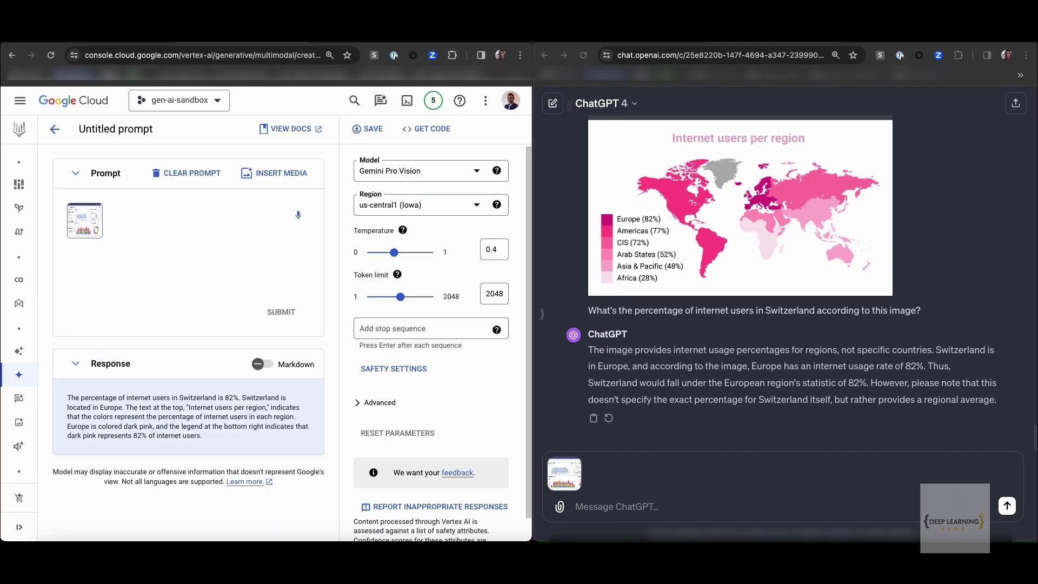
pyautogui.write('Based on the provided dashboard, answer the following questions. What is the current value of the North Star - MAU? How many new customers have we acquired compared to last year? What is the leading source of Acquisitions according to the pie chart on the right?')
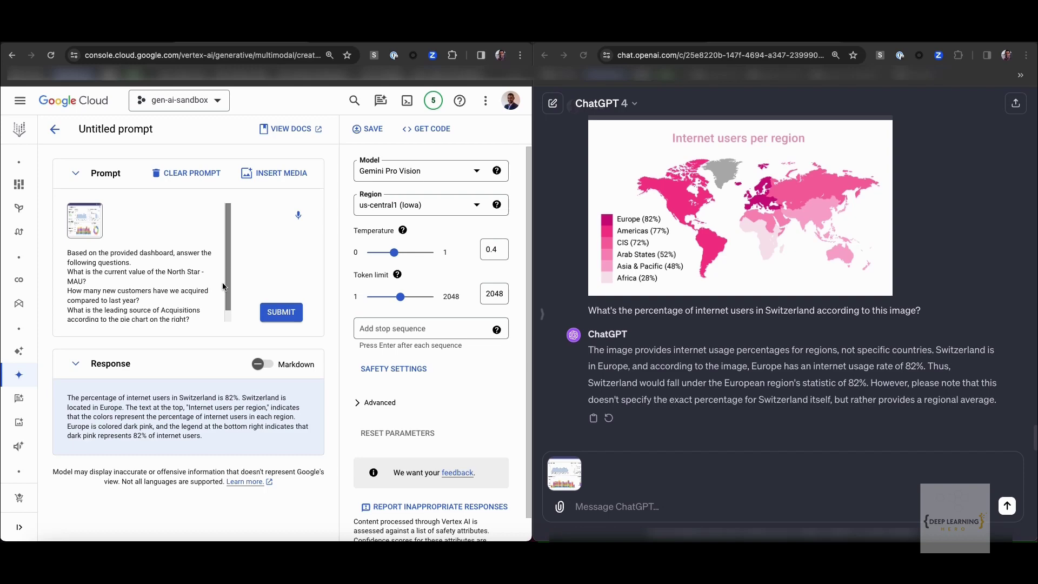
pyautogui.scroll(-1, 225, 286)
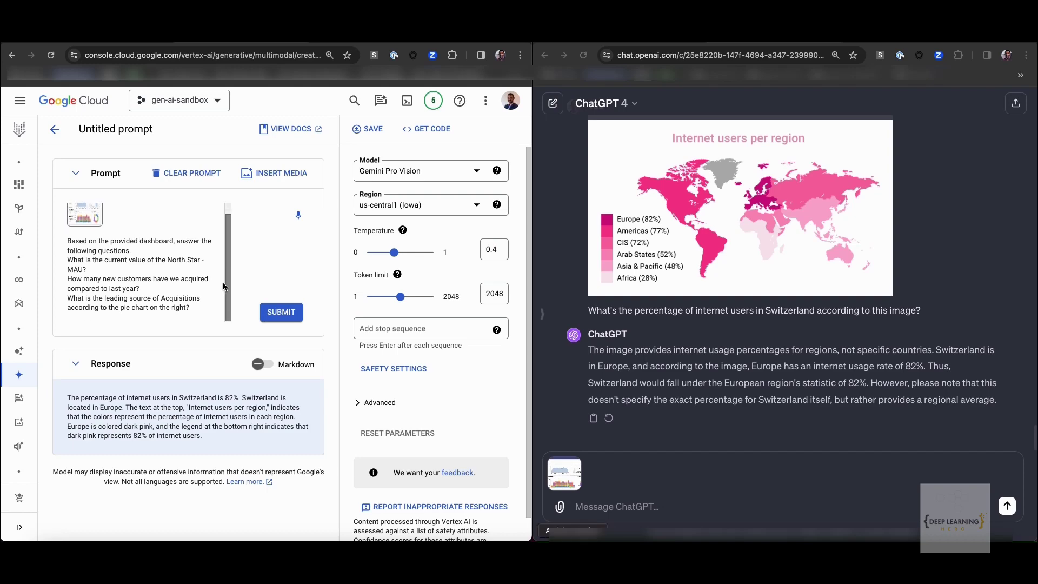
pyautogui.click(299, 312)
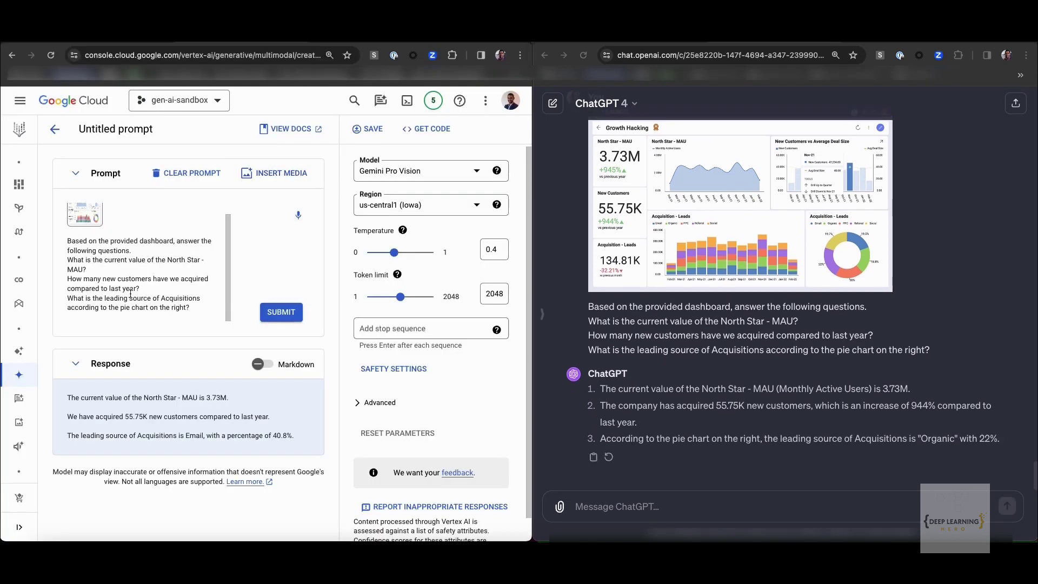
# Clear the dashboard prompt and insert receipt.png from Downloads/5_design_analysis_ocr into Gemini's prompt
pyautogui.click(186, 173)
pyautogui.click(274, 173)
pyautogui.click(276, 178)
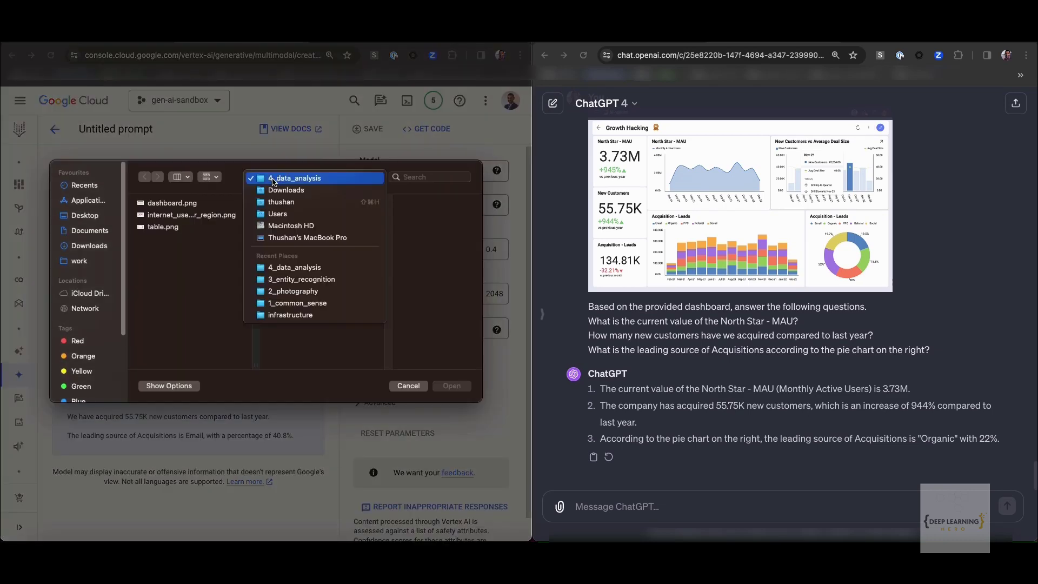
pyautogui.click(274, 190)
pyautogui.click(176, 262)
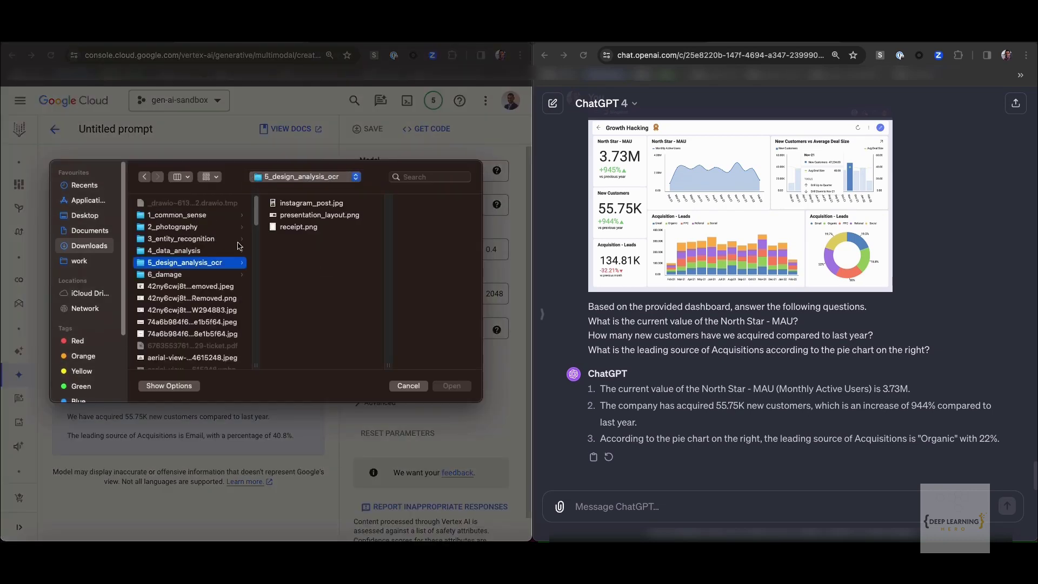
pyautogui.doubleClick(298, 227)
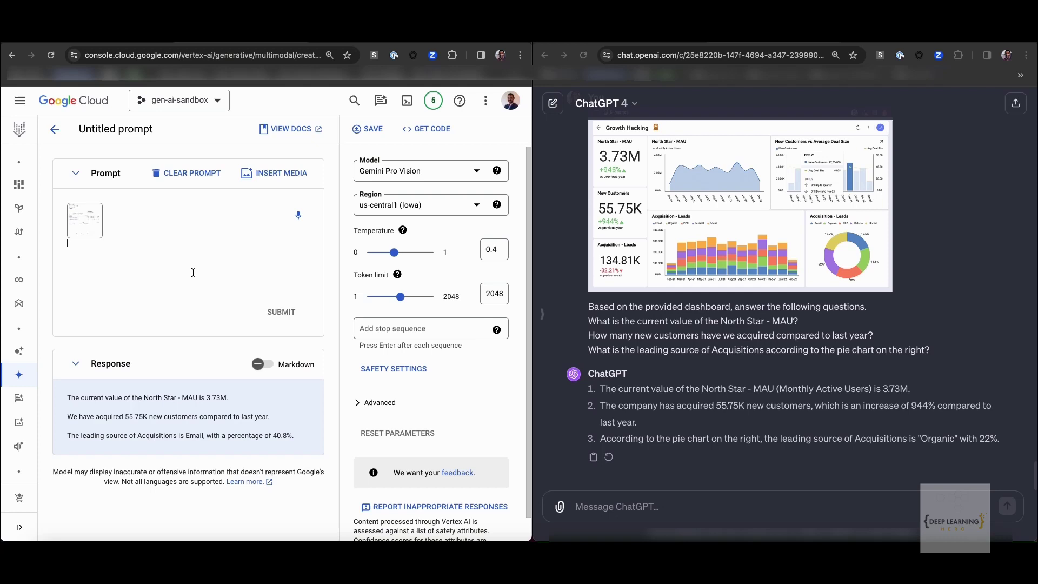
# Attach the same image in ChatGPT with an 'Extract all the text' prompt and compare both transcriptions
pyautogui.write('E')
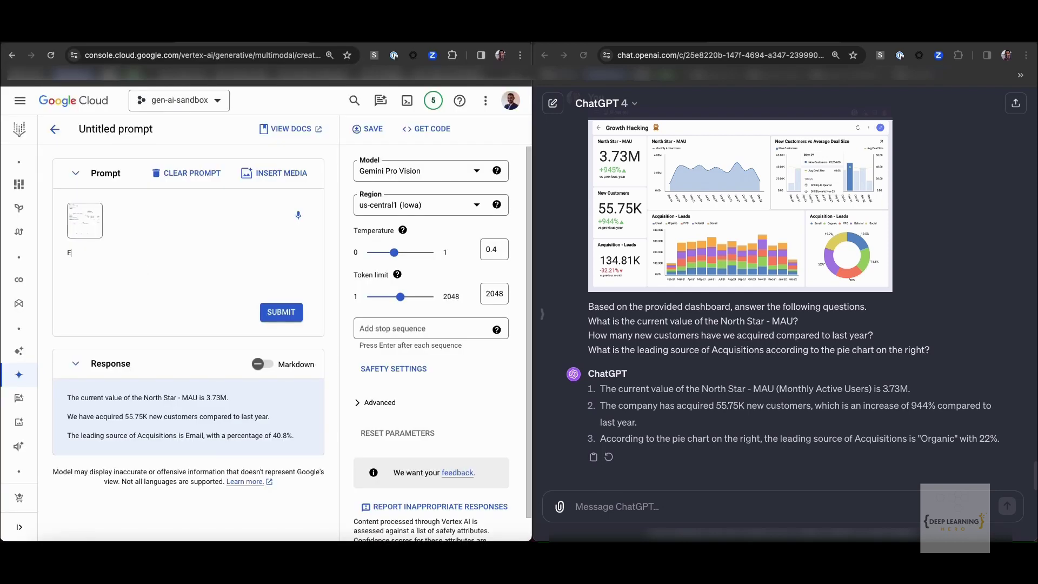
pyautogui.write('xtra')
pyautogui.moveTo(541, 443); pyautogui.dragTo(636, 516)
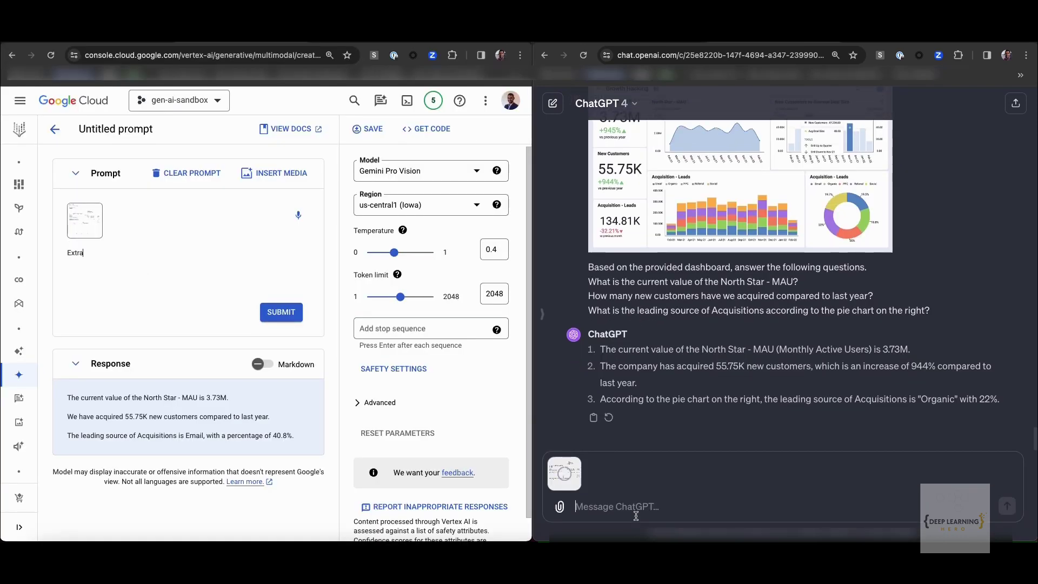
pyautogui.write('ct all the text i')
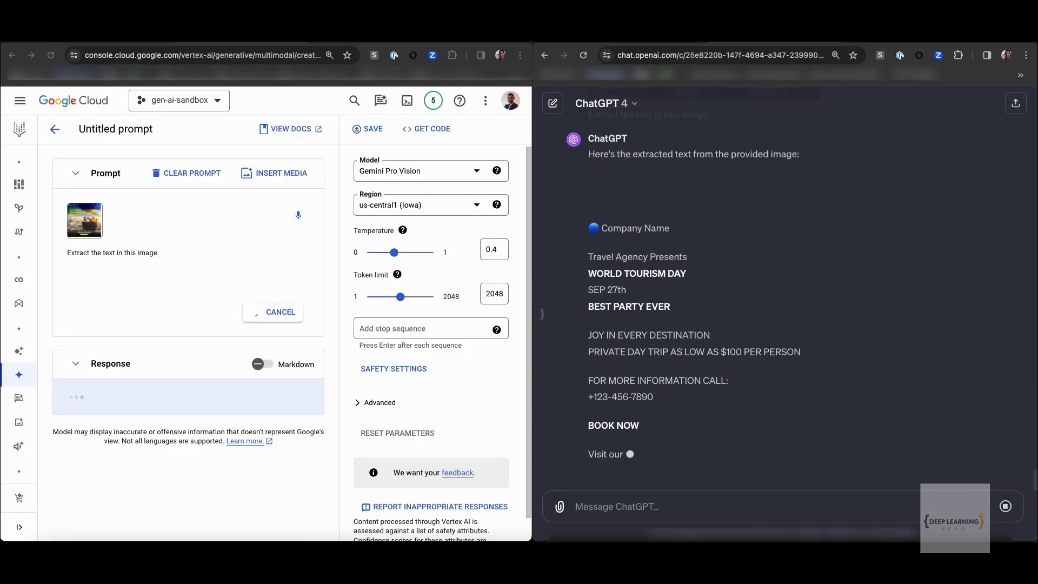
pyautogui.scroll(2, 575, 392)
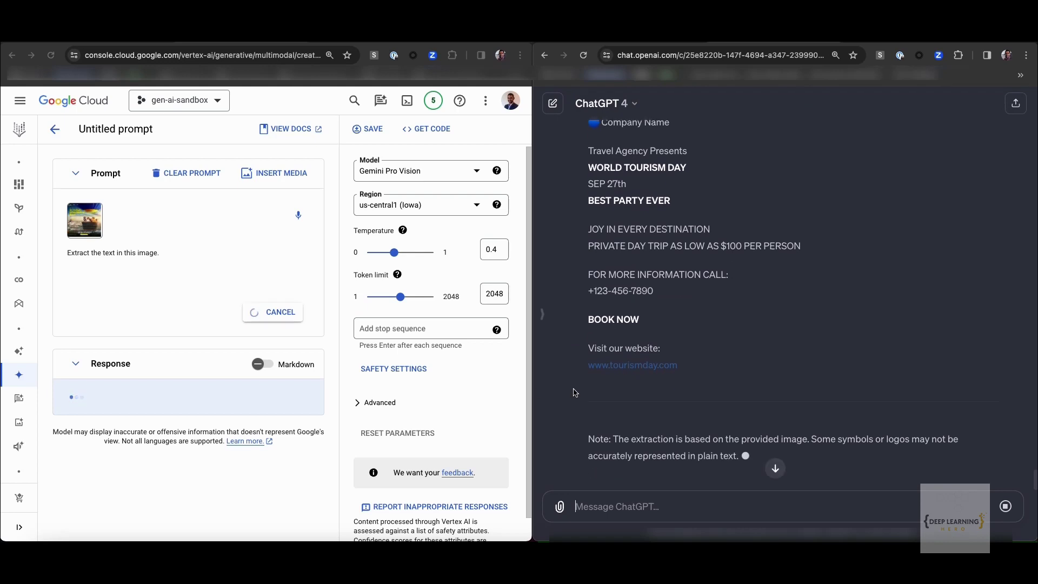
pyautogui.scroll(-2, 575, 392)
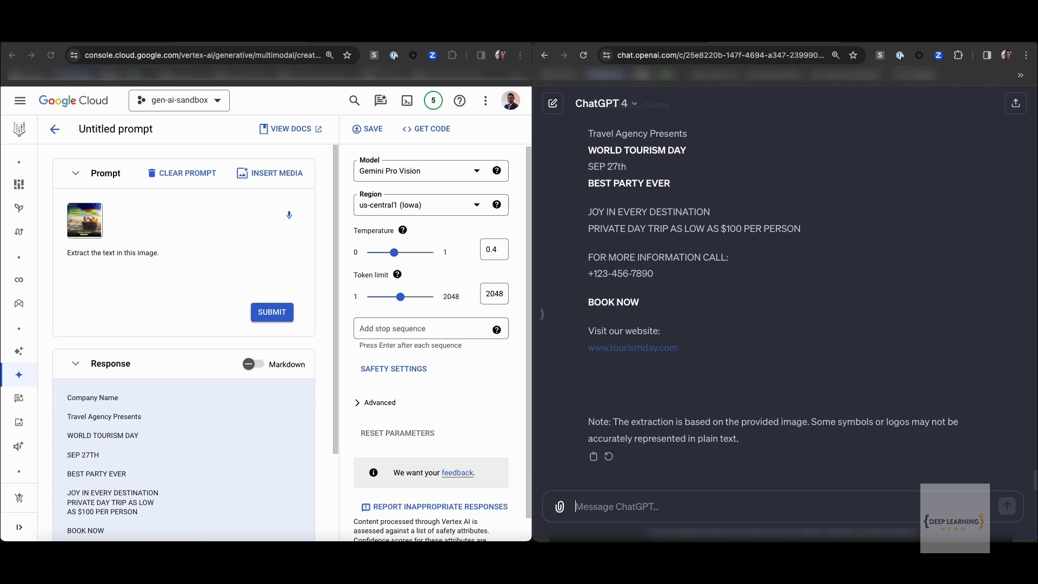
pyautogui.scroll(-3, 121, 459)
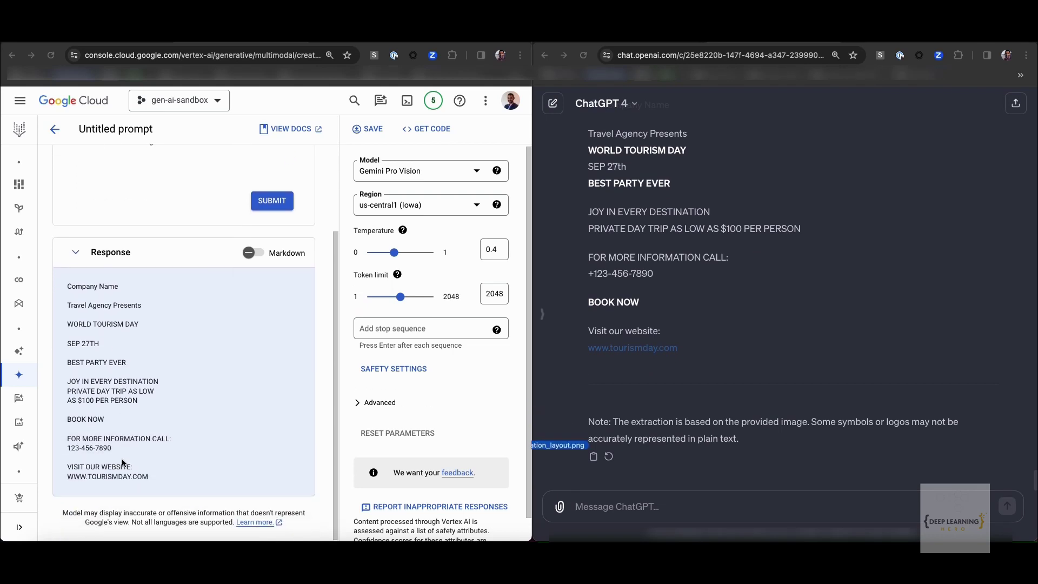
# Attach presentation_layout.png in ChatGPT and insert it into Gemini's prompt from 5_design_analysis_ocr
pyautogui.moveTo(559, 445); pyautogui.dragTo(566, 502)
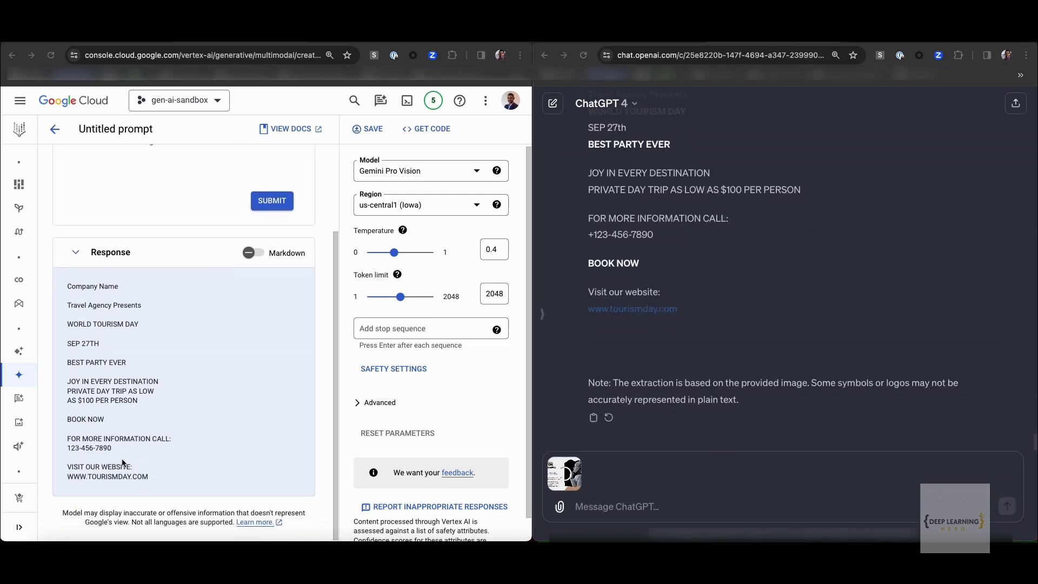
pyautogui.scroll(3, 122, 462)
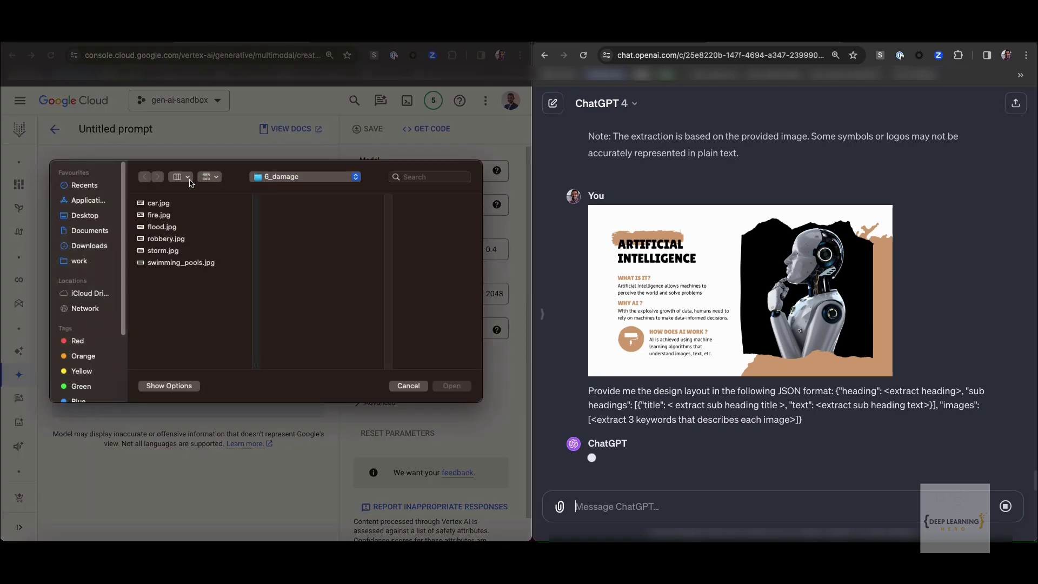
pyautogui.click(296, 179)
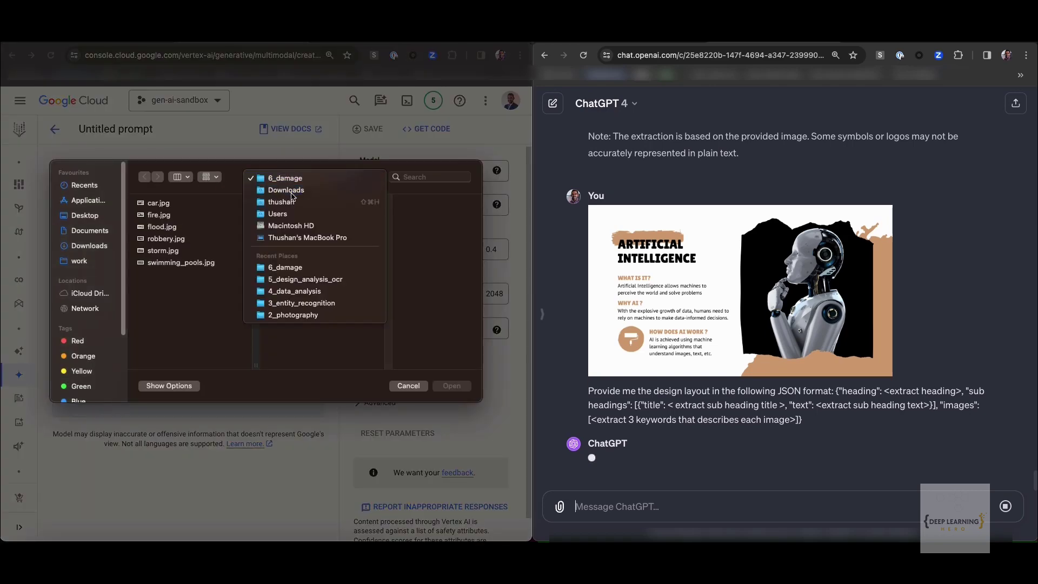
pyautogui.click(287, 190)
pyautogui.click(163, 263)
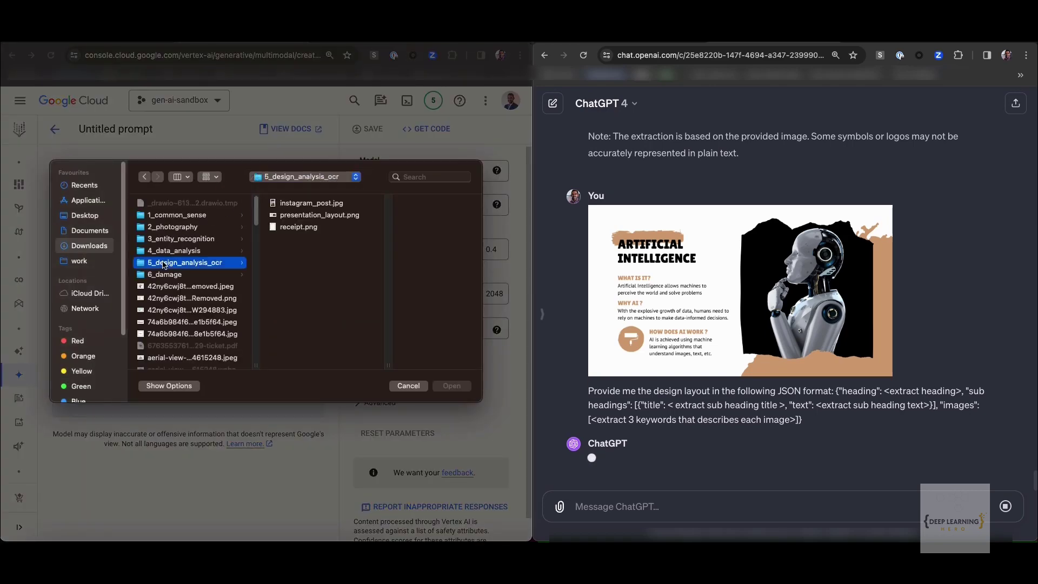
pyautogui.doubleClick(303, 214)
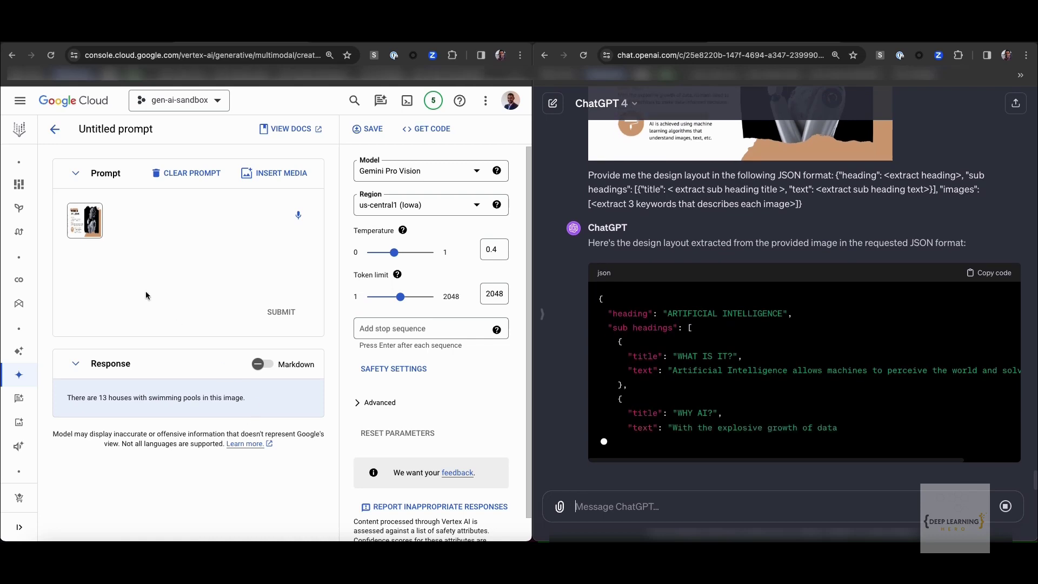
# Paste the JSON design-layout question and submit it to Gemini
pyautogui.write('Provide me the design layout in the following JSON format: {"heading": <extract heading>, "sub headings": [{"title": < extract sub heading title >, "text": <extract sub heading text>}], "images": [<extract 3 keywords that describes each image>]}')
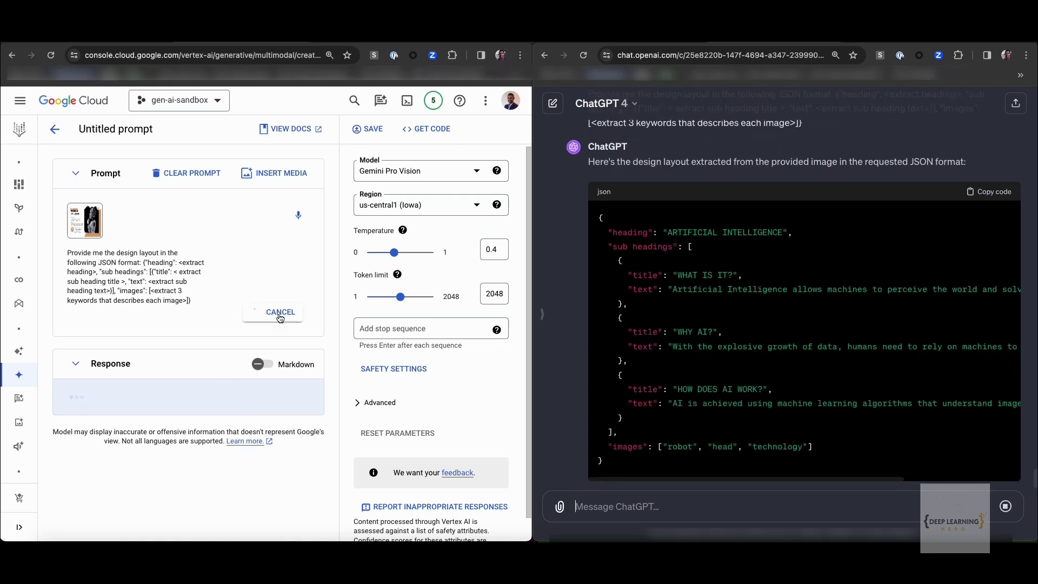
pyautogui.click(280, 318)
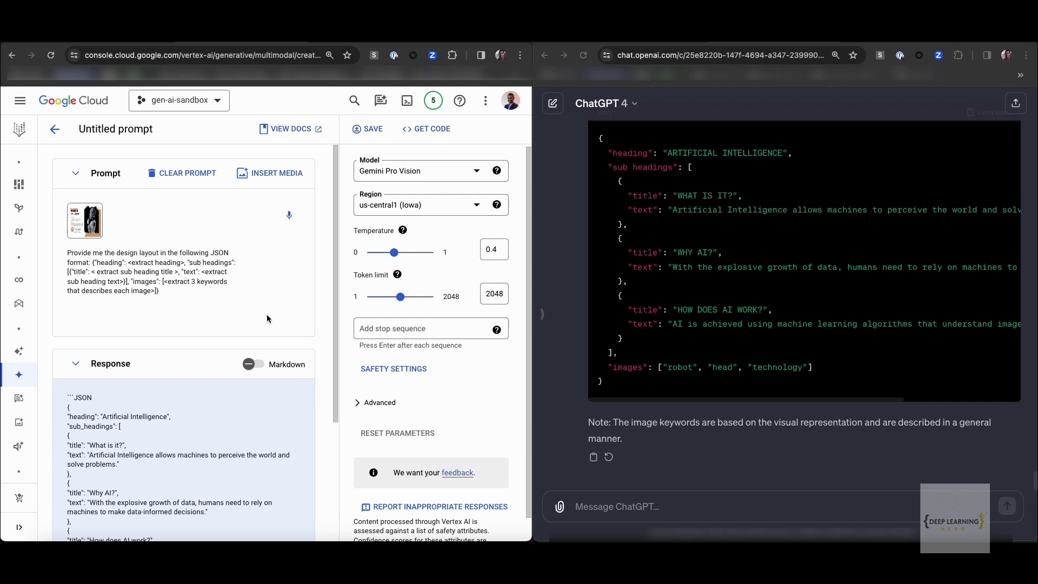
pyautogui.scroll(-3, 267, 318)
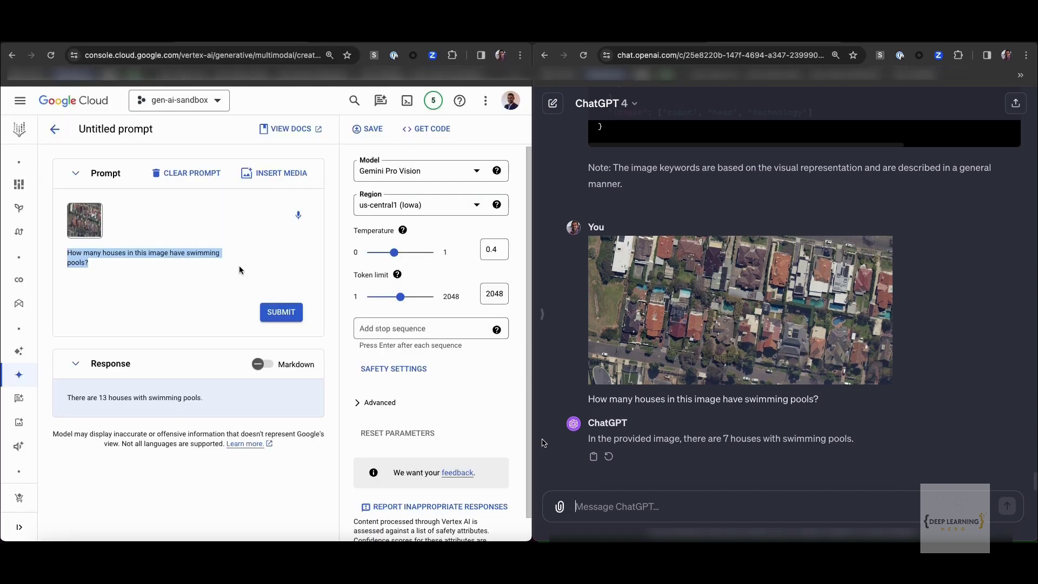
# Delete the aerial photo and swimming-pool question from the Vertex prompt
pyautogui.press('BackSpace')
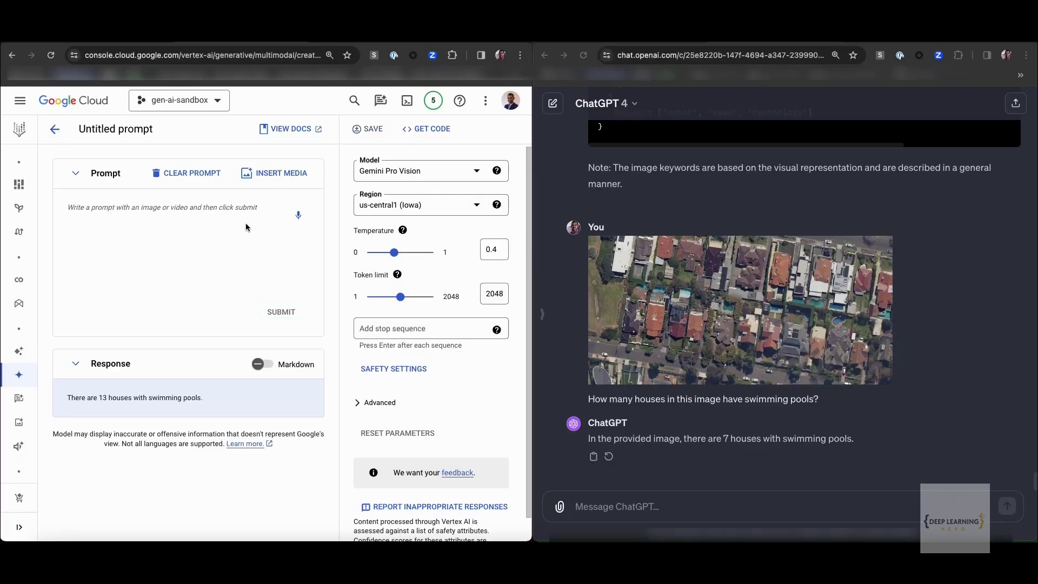
# Add fire.jpg to Gemini's prompt and ChatGPT, view it enlarged, then remove it from Gemini's prompt
pyautogui.click(278, 177)
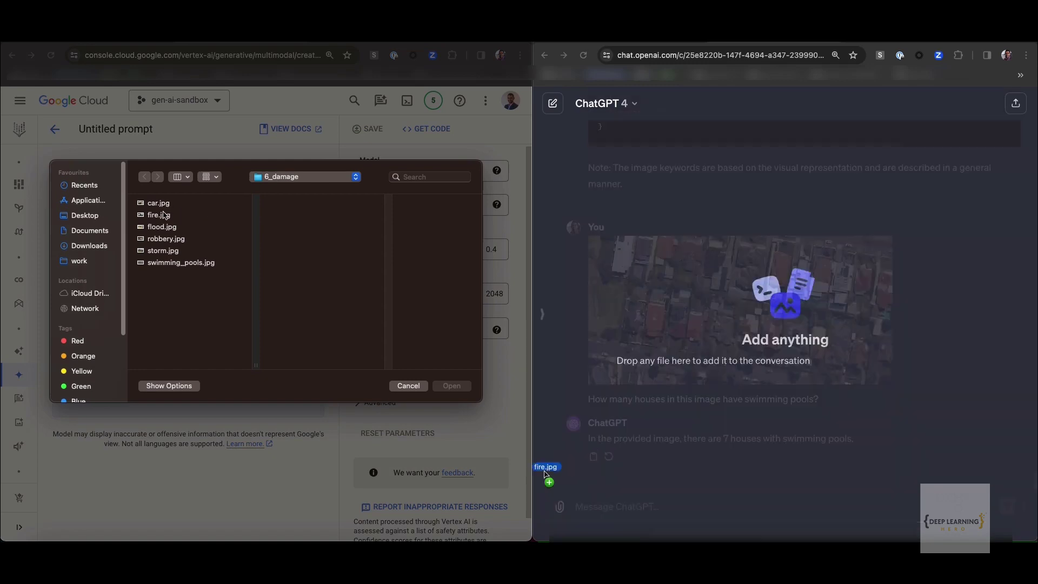
pyautogui.doubleClick(158, 215)
pyautogui.moveTo(546, 475); pyautogui.dragTo(597, 508)
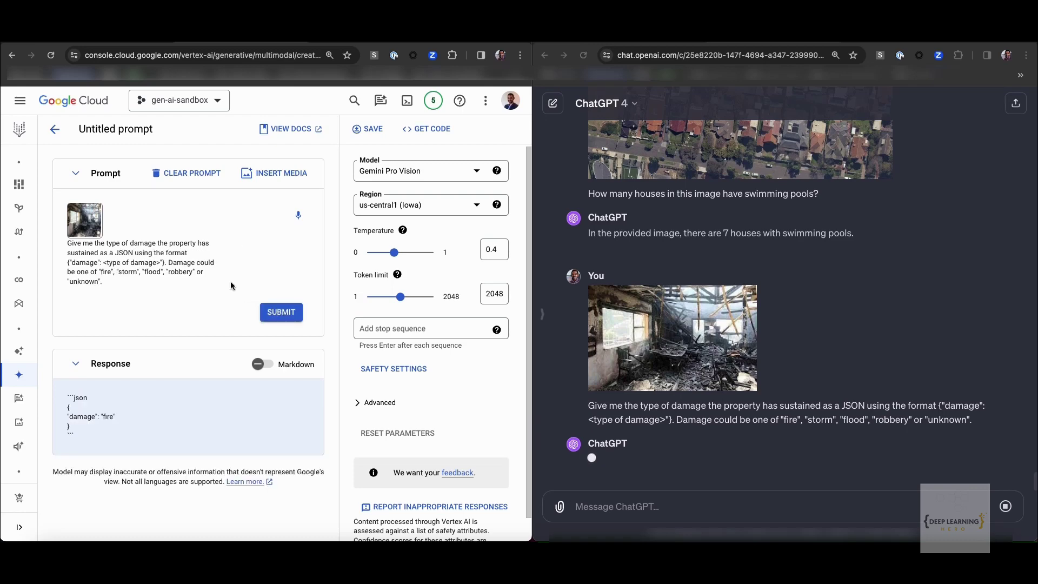
pyautogui.click(88, 217)
pyautogui.click(88, 222)
pyautogui.click(87, 219)
pyautogui.click(107, 216)
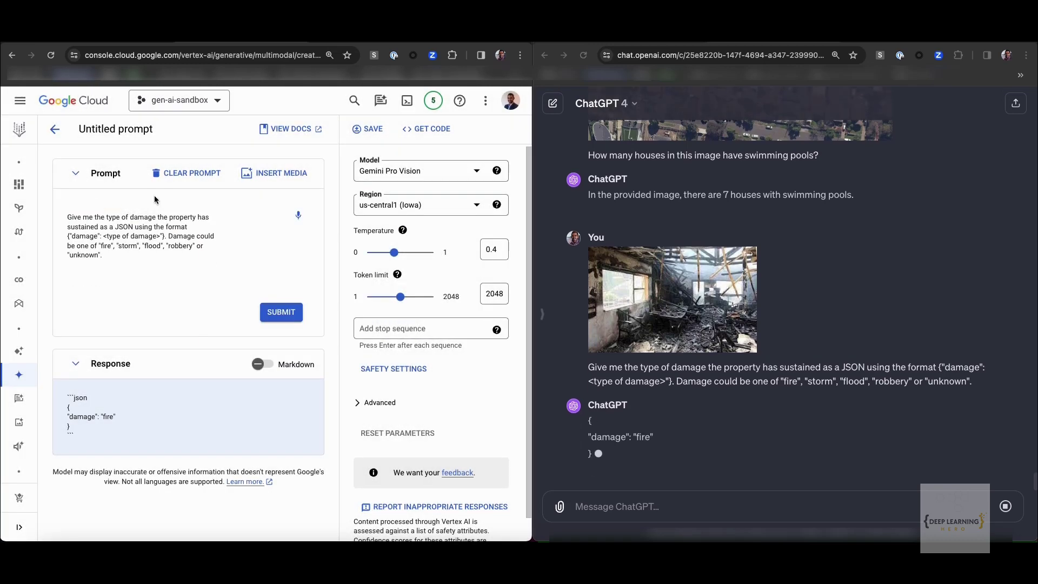
# Send flood.jpg with the damage-type question to both ChatGPT and Gemini
pyautogui.click(274, 173)
pyautogui.click(265, 192)
pyautogui.moveTo(162, 227); pyautogui.dragTo(584, 505)
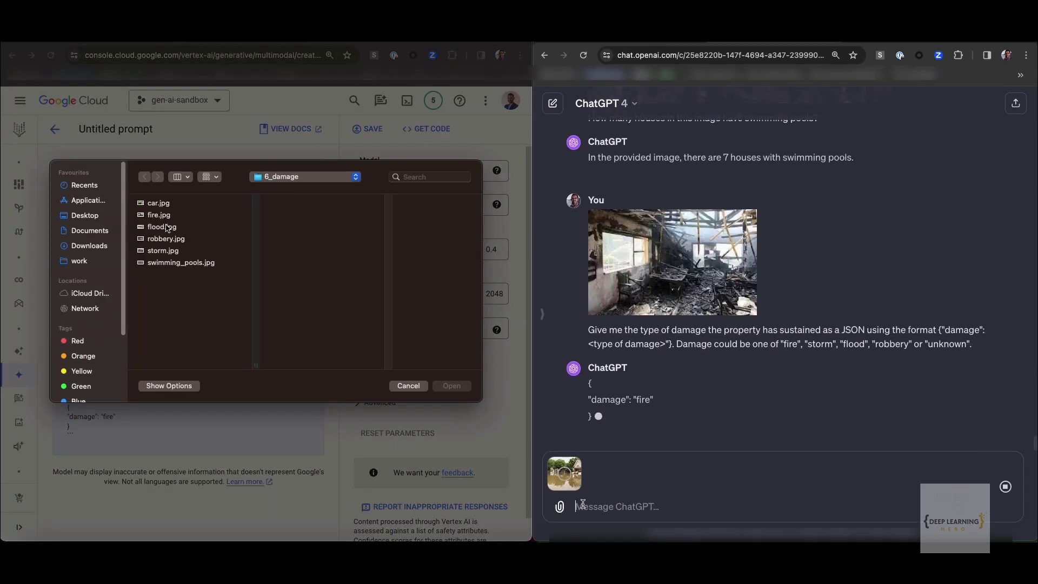
pyautogui.doubleClick(162, 226)
pyautogui.write('Give me the type of damage the property has sustained as a JSON using the format {"damage": <type of damage>"}. Damage could be one of "fire", "storm", "flood", "robbery" or "unknown".')
pyautogui.press('Return')
pyautogui.click(281, 313)
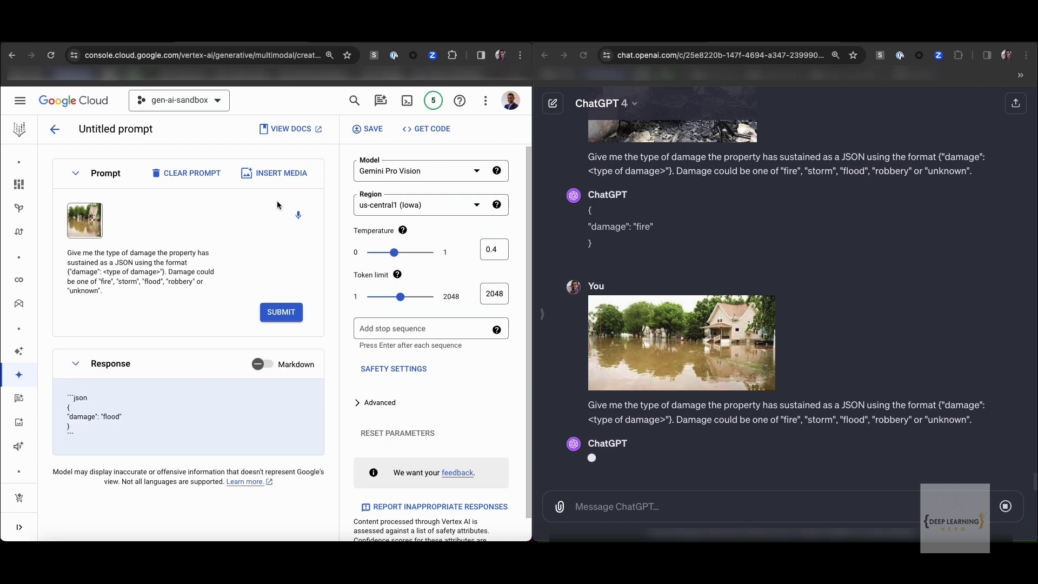
# Attach storm.jpg in ChatGPT, submit it to Gemini, then delete it from the prompt
pyautogui.click(277, 173)
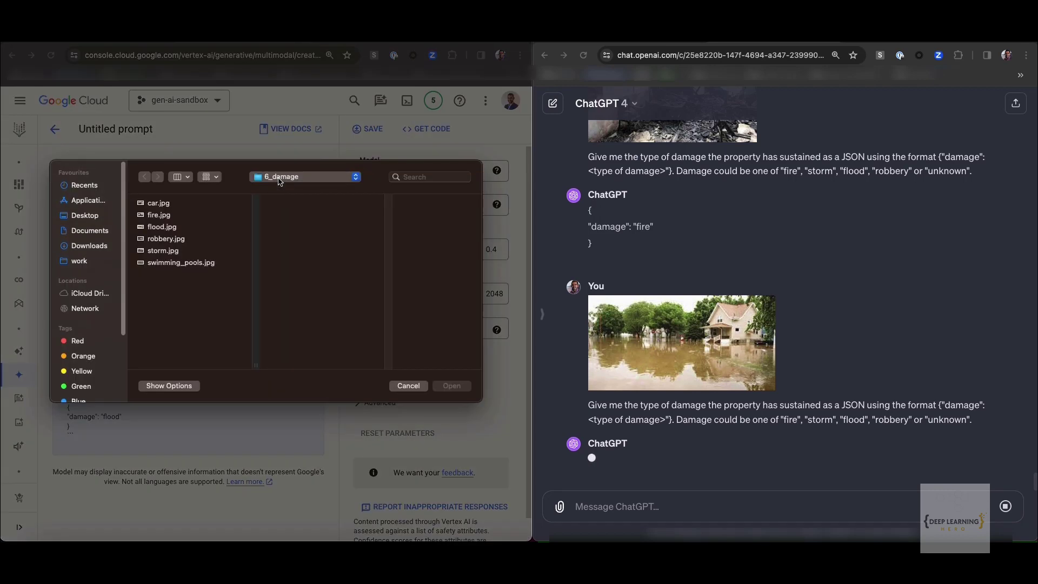
pyautogui.click(409, 385)
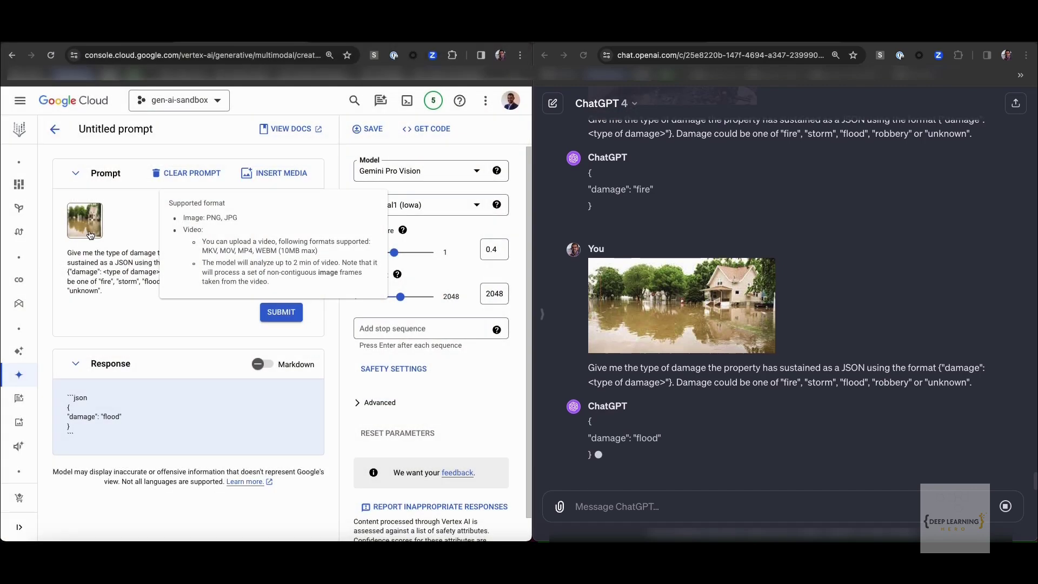
pyautogui.moveTo(90, 235); pyautogui.dragTo(576, 498)
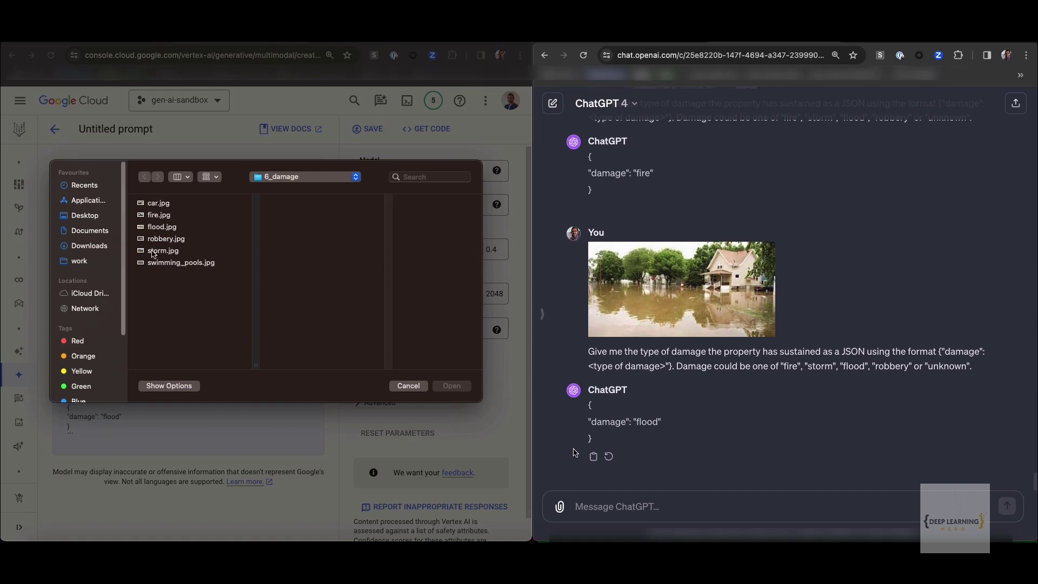
pyautogui.doubleClick(154, 252)
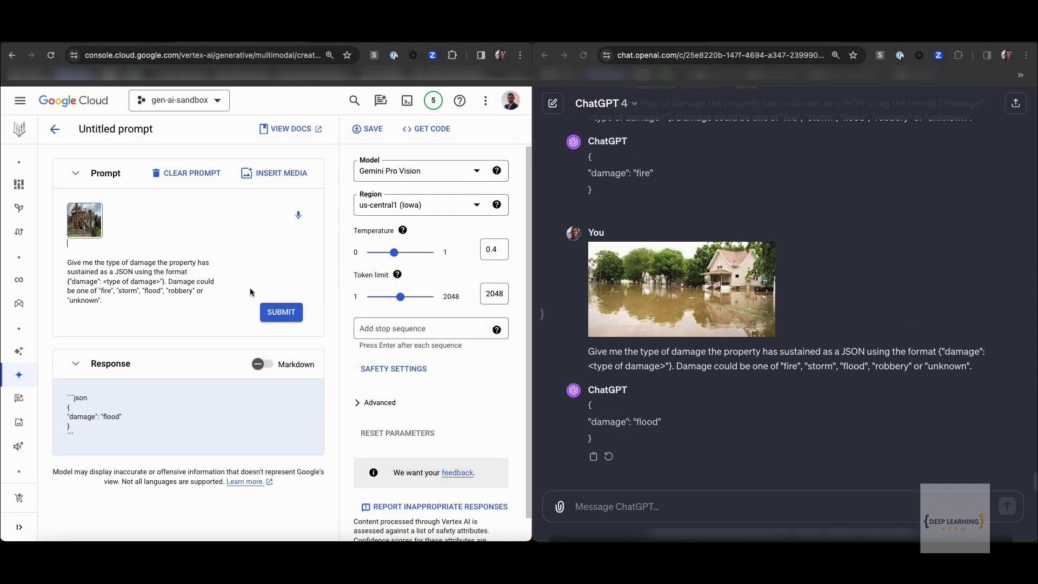
pyautogui.click(286, 311)
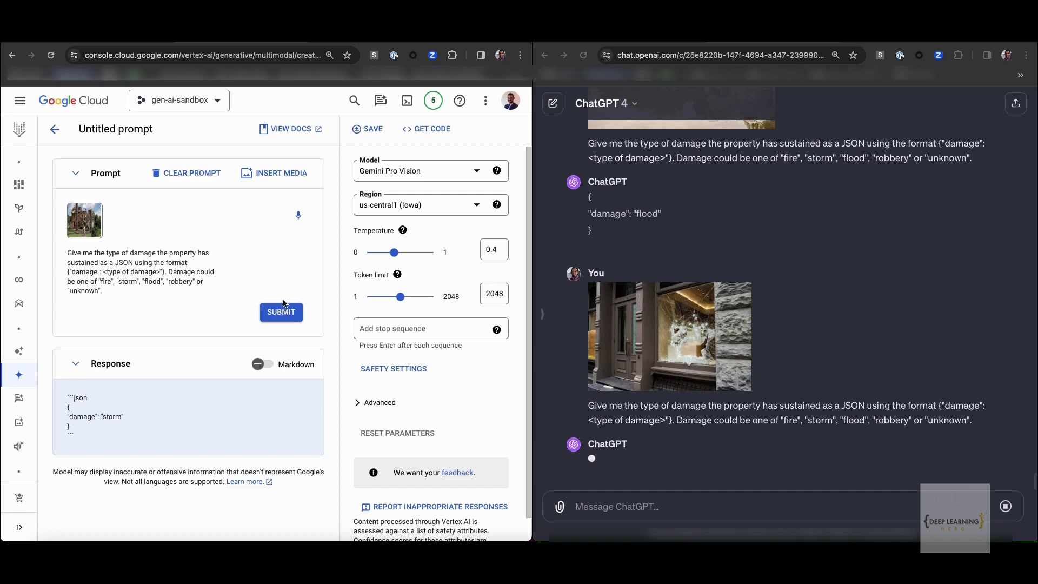
pyautogui.click(230, 241)
pyautogui.press('BackSpace')
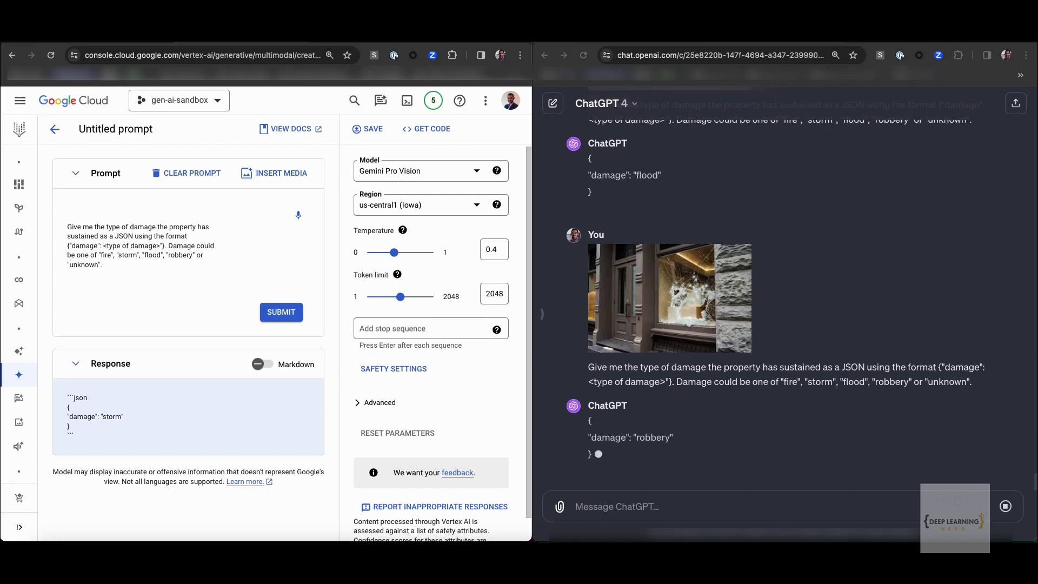
# Attach the storefront photo in ChatGPT and submit it to Gemini
pyautogui.click(277, 184)
pyautogui.moveTo(174, 244); pyautogui.dragTo(621, 507)
pyautogui.press('Return')
pyautogui.click(281, 312)
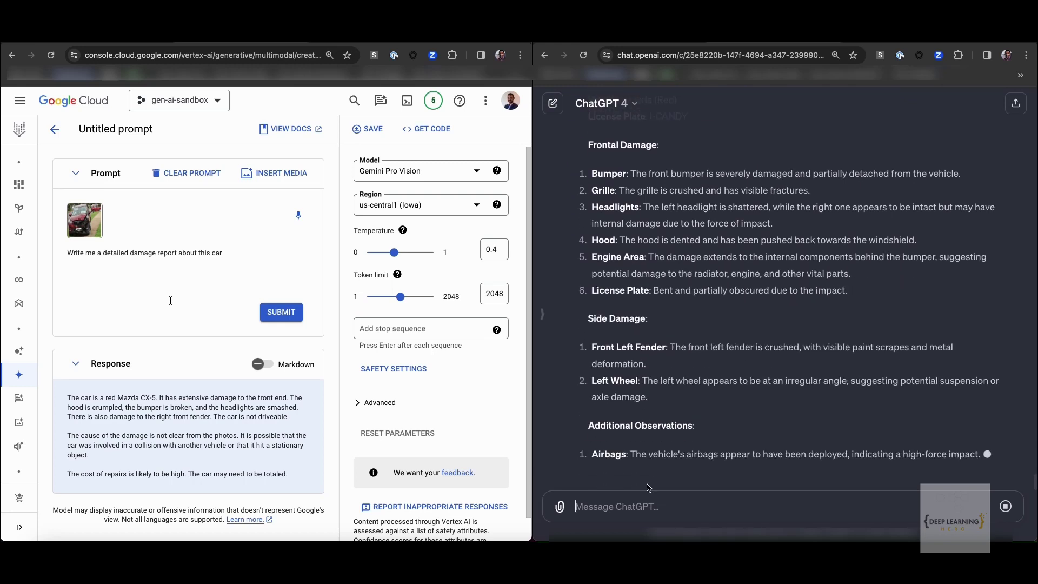
# Scroll through ChatGPT's and Gemini's car damage reports to compare them
pyautogui.scroll(15, 565, 381)
pyautogui.scroll(-15, 565, 381)
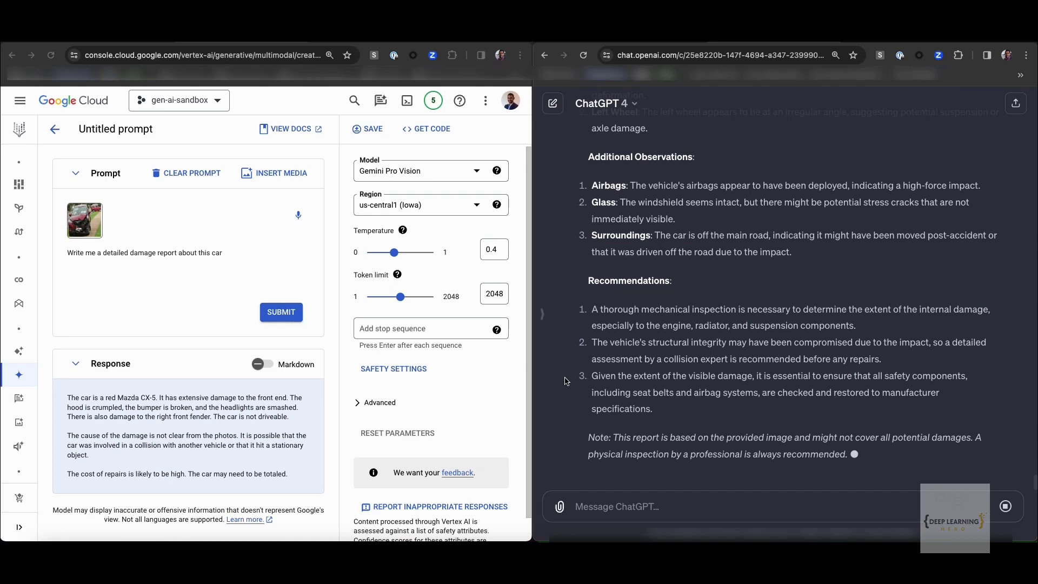
pyautogui.scroll(3, 565, 382)
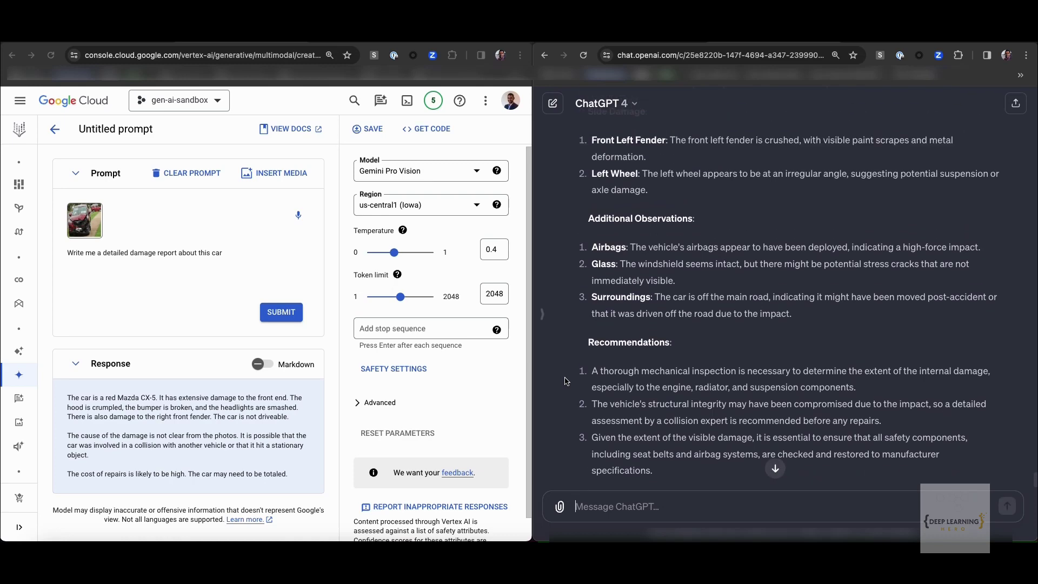
pyautogui.scroll(7, 566, 381)
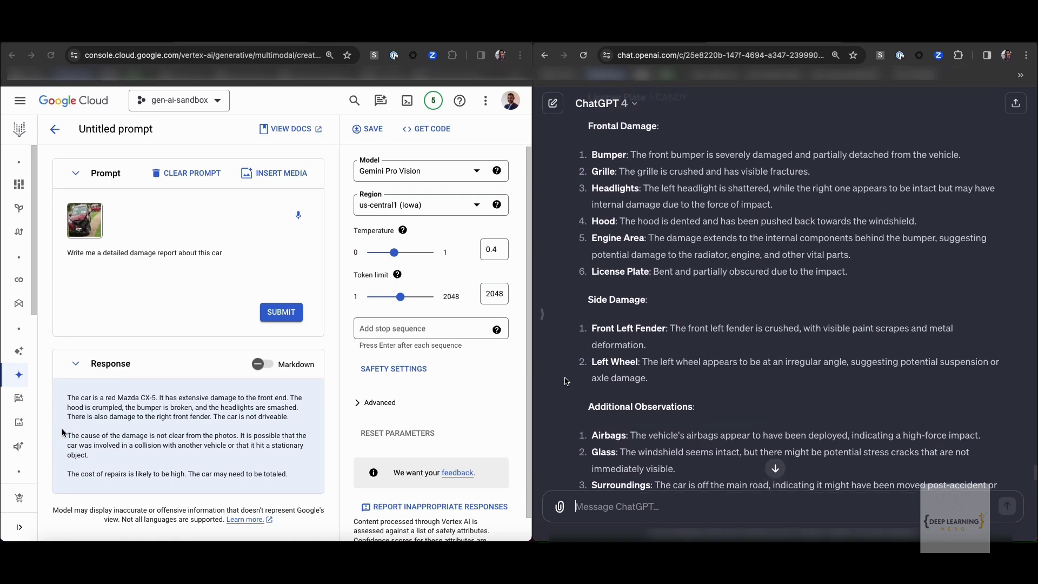
pyautogui.scroll(4, 565, 381)
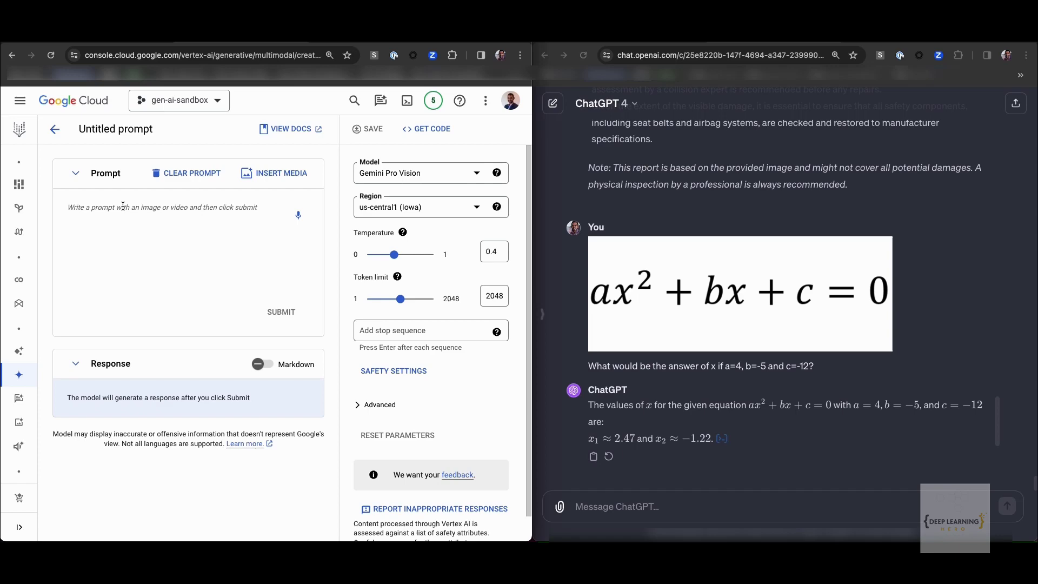
# Submit quadratic_eqn.png with the solve-for-x question (a=4, b=-5, c=-12) to Gemini
pyautogui.click(274, 173)
pyautogui.click(171, 204)
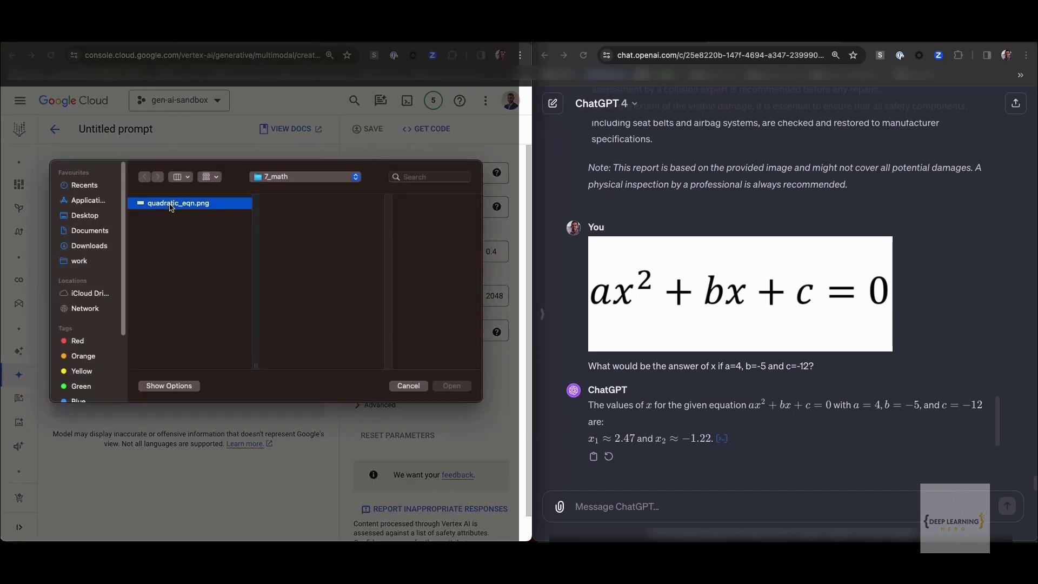
pyautogui.doubleClick(171, 204)
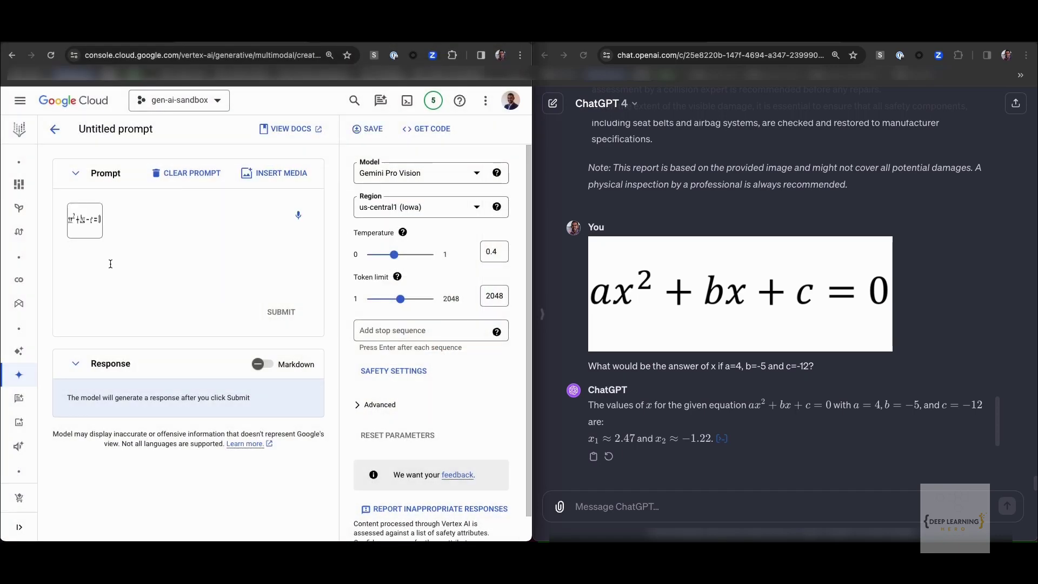
pyautogui.write('What would be the answer of x if a=4, b=-5 and c=-12?')
pyautogui.click(281, 313)
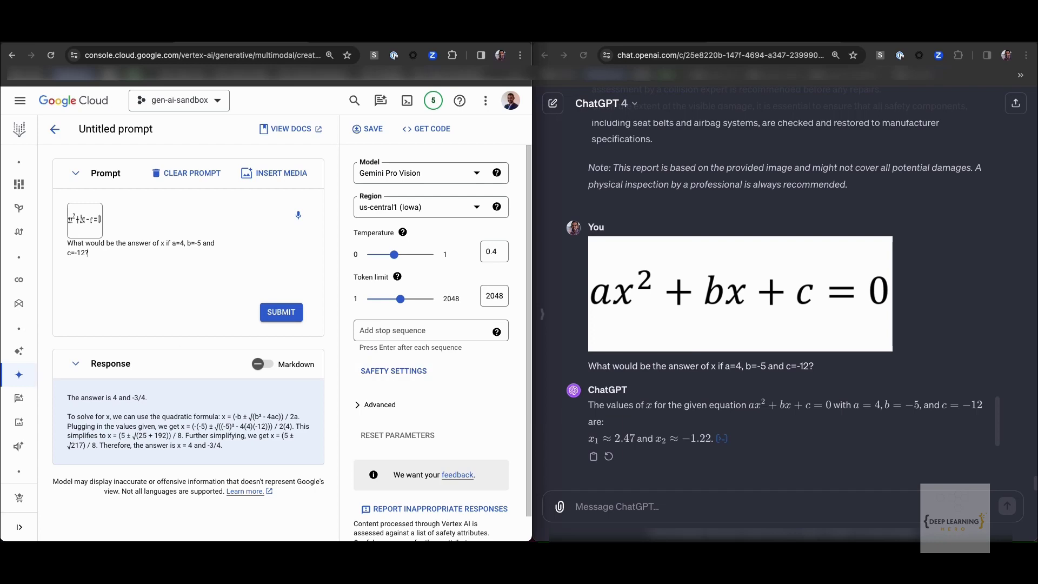
pyautogui.press('BackSpace')
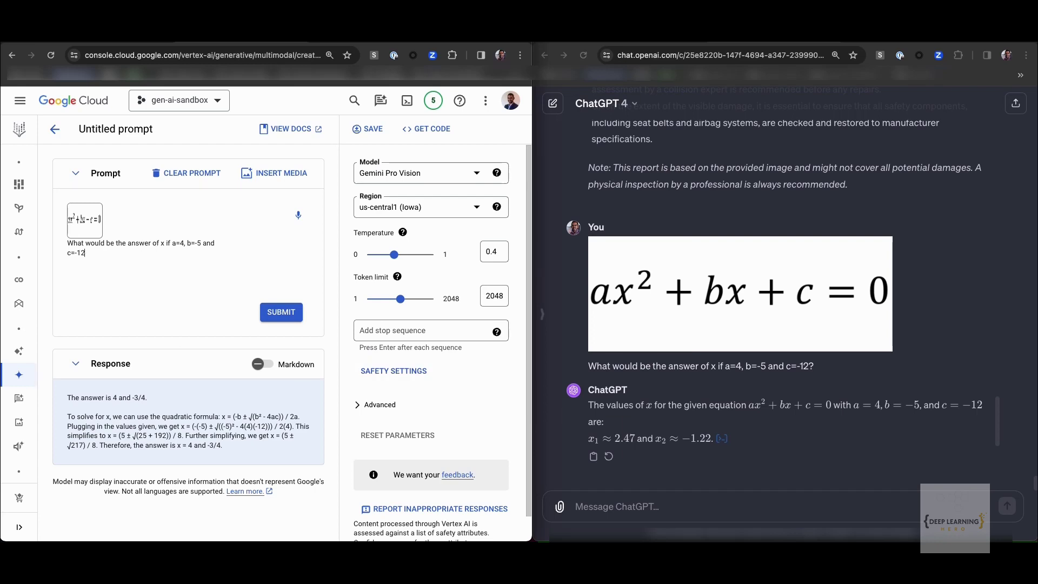